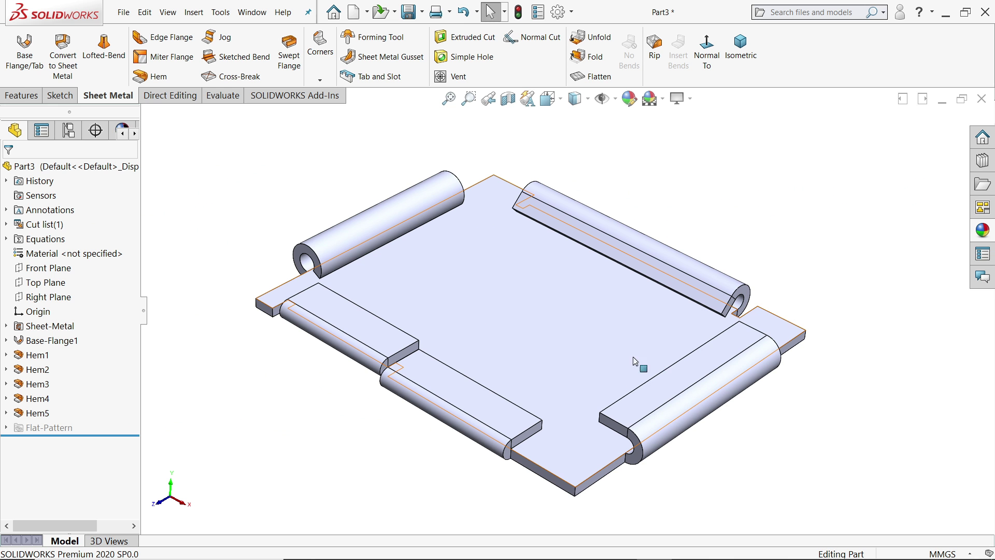
Orbit and zoom around the finished hemmed plate to inspect its hems.
middle_click_drag(561, 444, 534, 394)
scroll(532, 390, "down", 3)
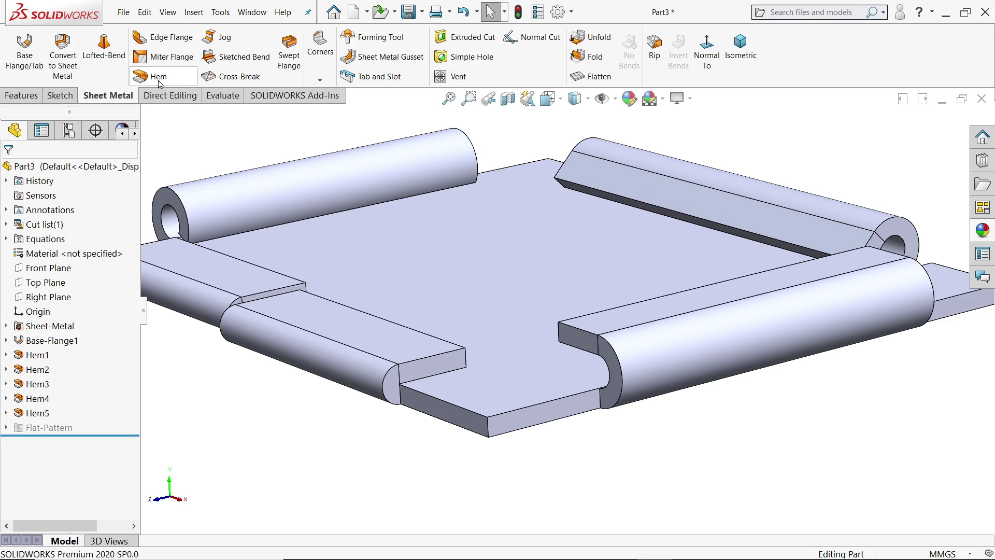
middle_click_drag(442, 306, 524, 249)
scroll(462, 338, "up", 3)
scroll(454, 351, "down", 3)
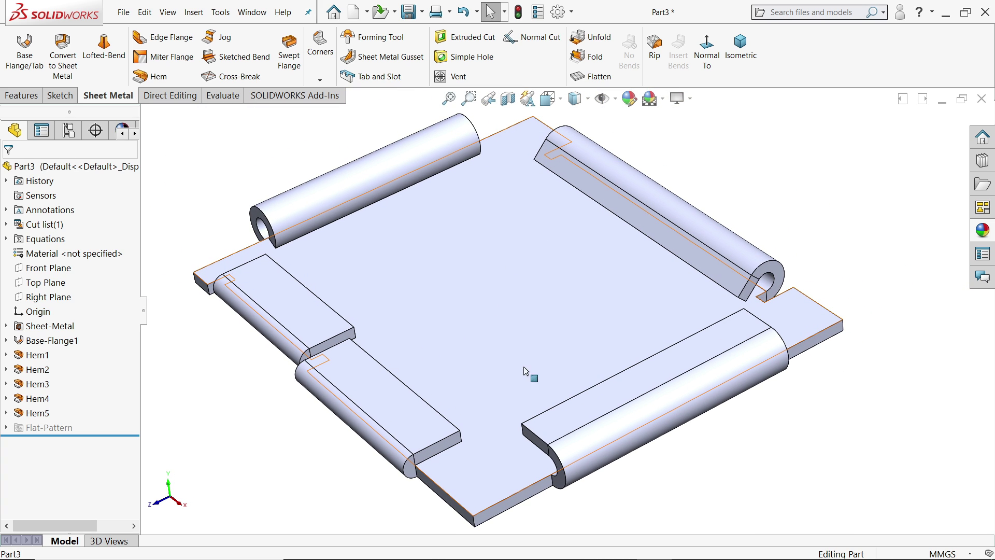
middle_click_drag(616, 346, 600, 325)
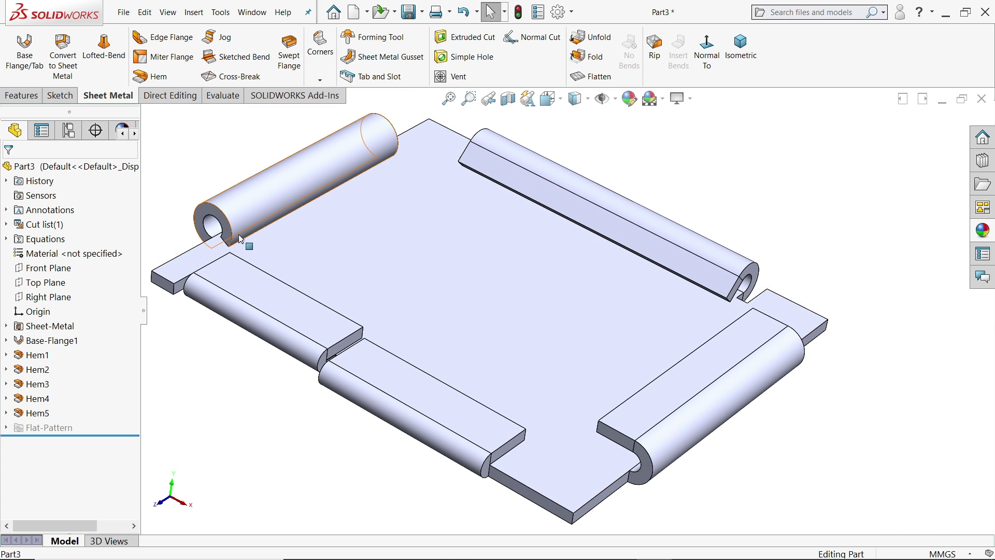
scroll(249, 246, "up", 5)
middle_click_drag(273, 216, 230, 199)
Toggle Flatten to preview the plate's flat pattern, then fold it back.
key("f")
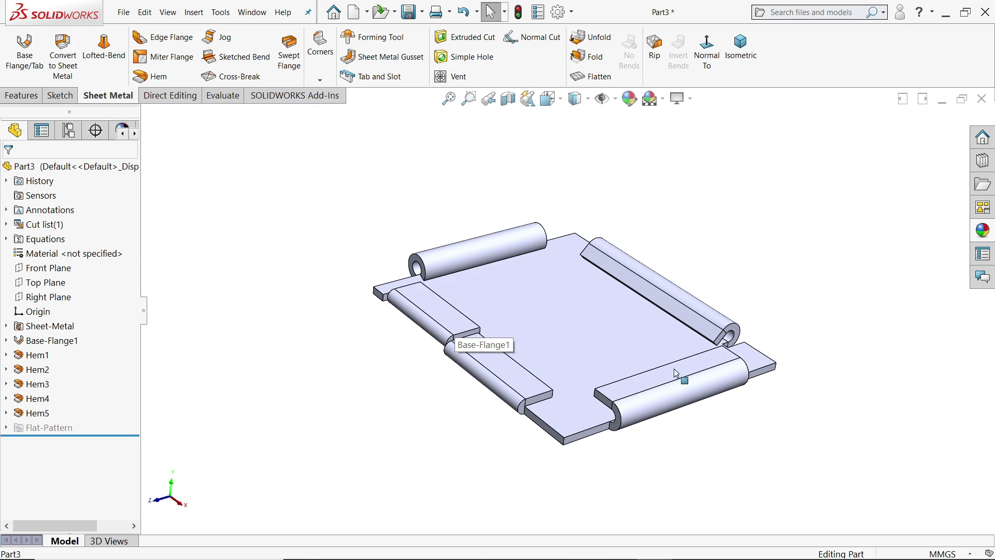
middle_click_drag(682, 373, 573, 345)
scroll(611, 347, "down", 3)
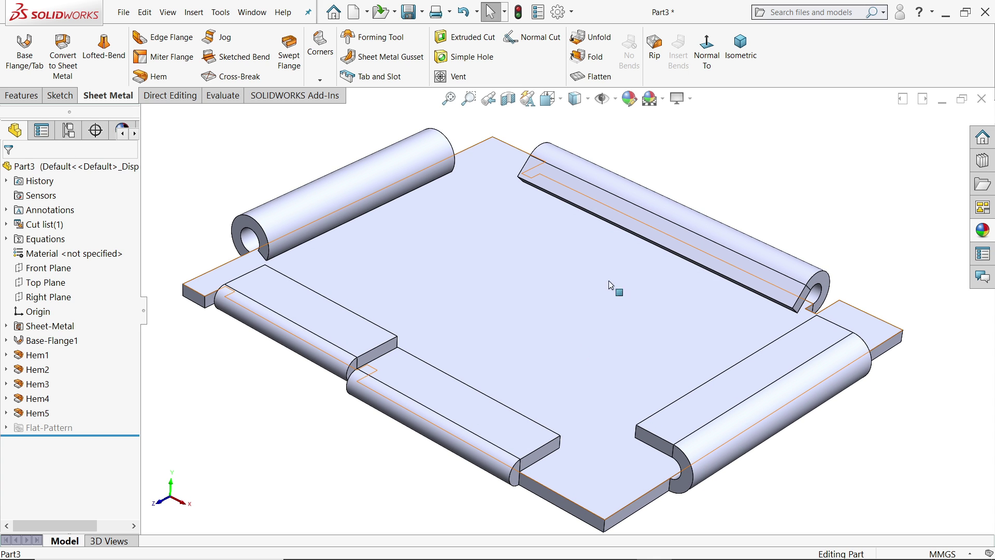
left_click(595, 76)
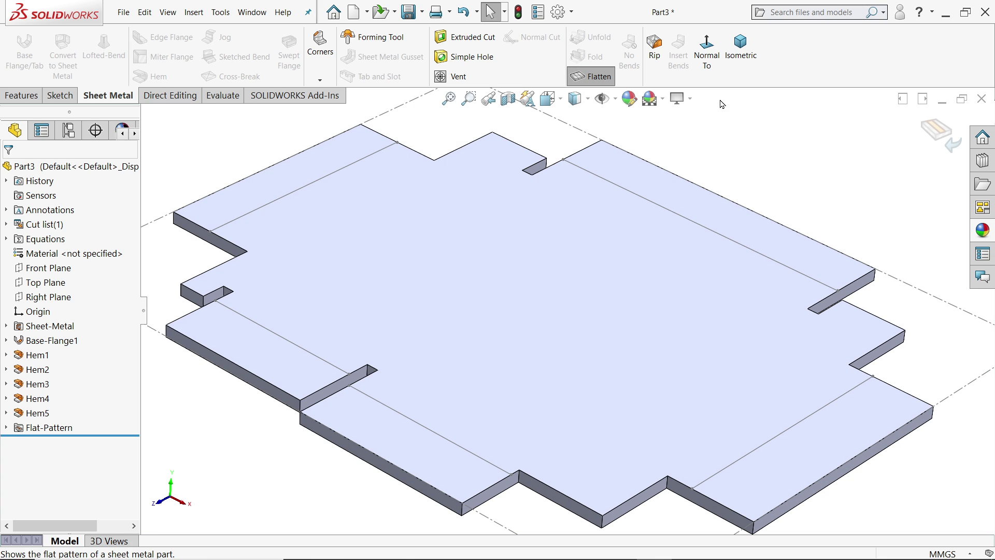
left_click(595, 76)
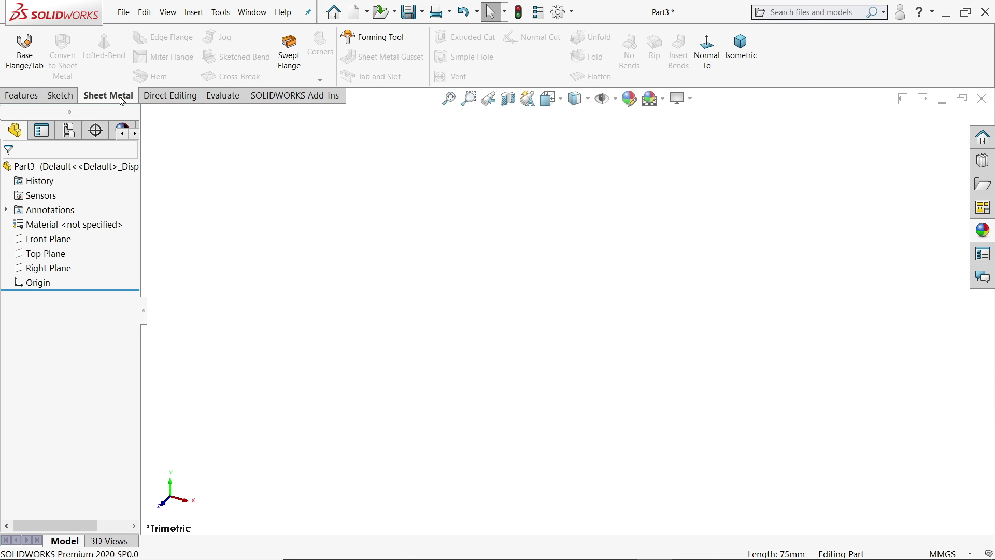
Start a Base Flange/Tab sketch on the Top Plane.
right_click(122, 101)
mouse_move(173, 137)
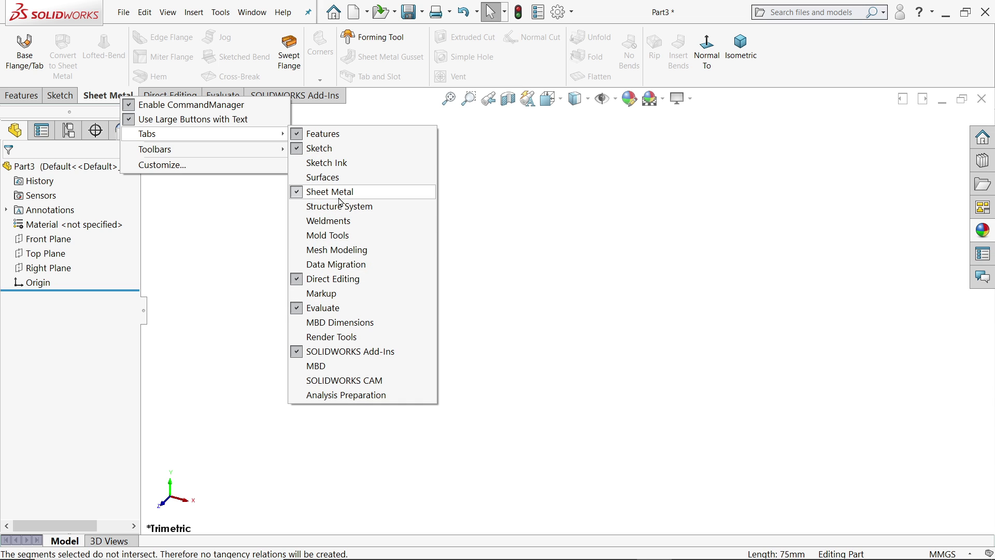
left_click(25, 65)
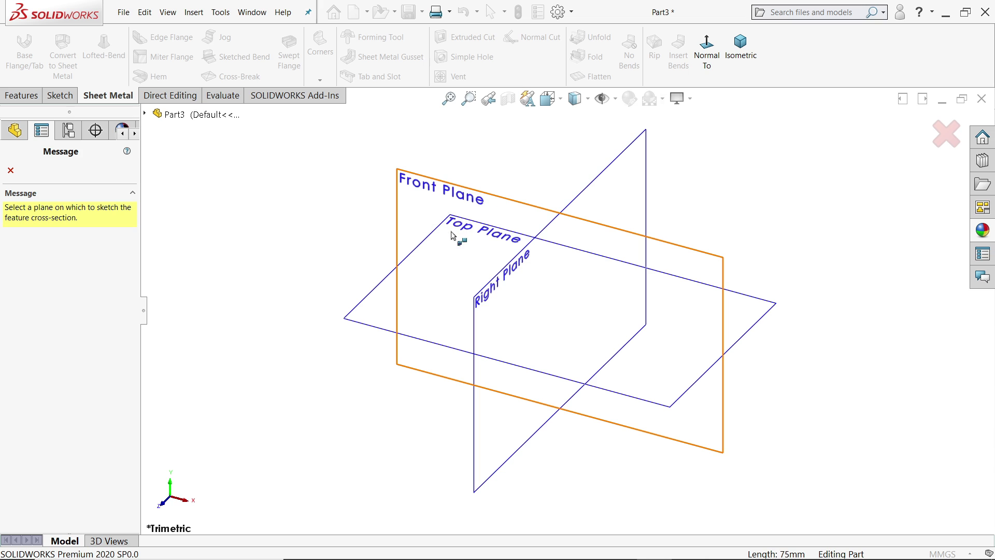
left_click(364, 314)
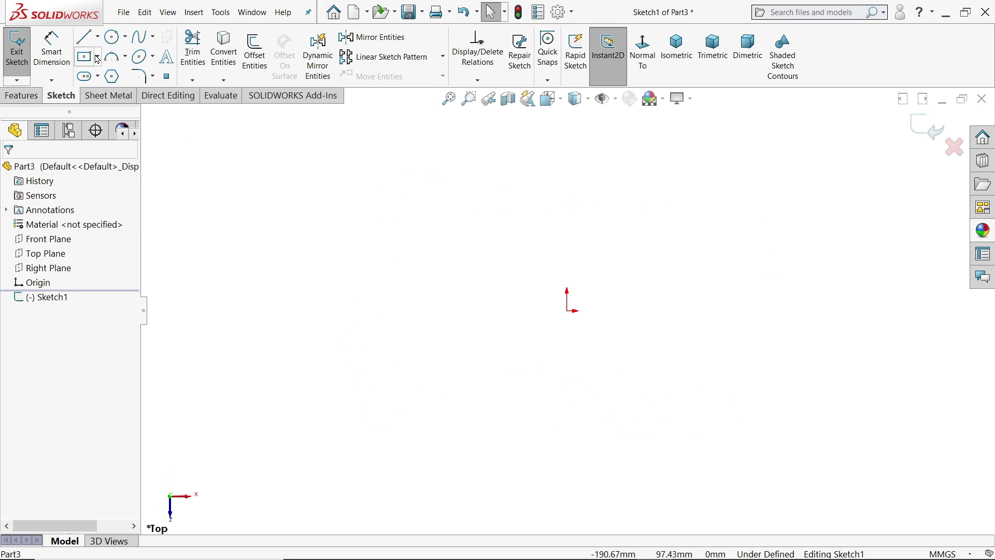
Draw a center rectangle at the origin sized 120 × 100 mm, then stop the rectangle tool.
left_click(98, 58)
left_click(99, 93)
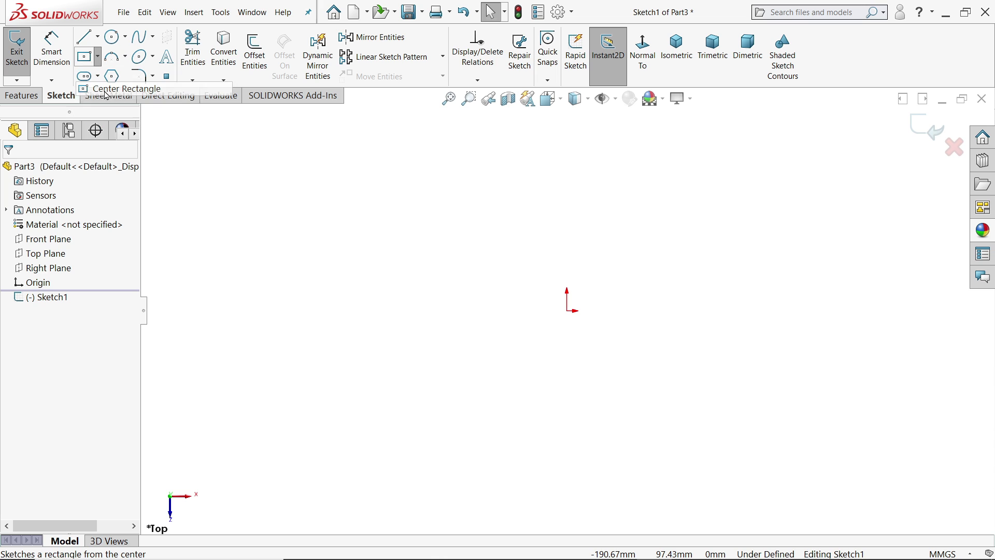
left_click(567, 310)
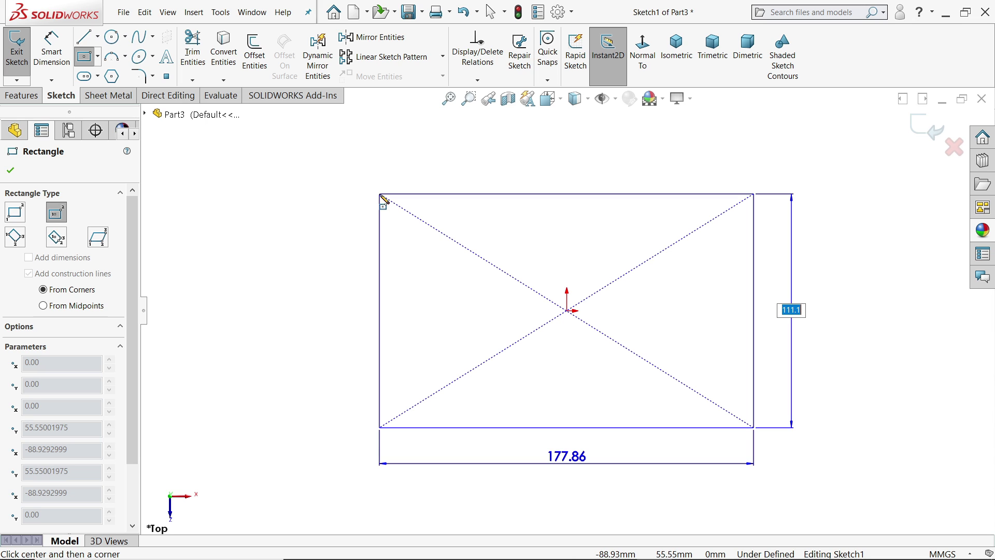
type("100")
key("Tab")
type("1")
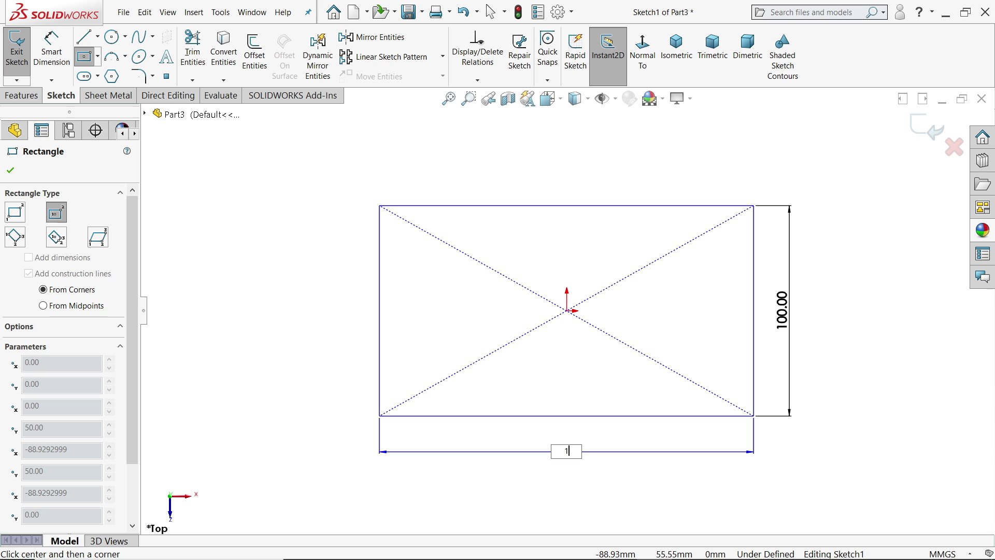
type("20")
key("Return")
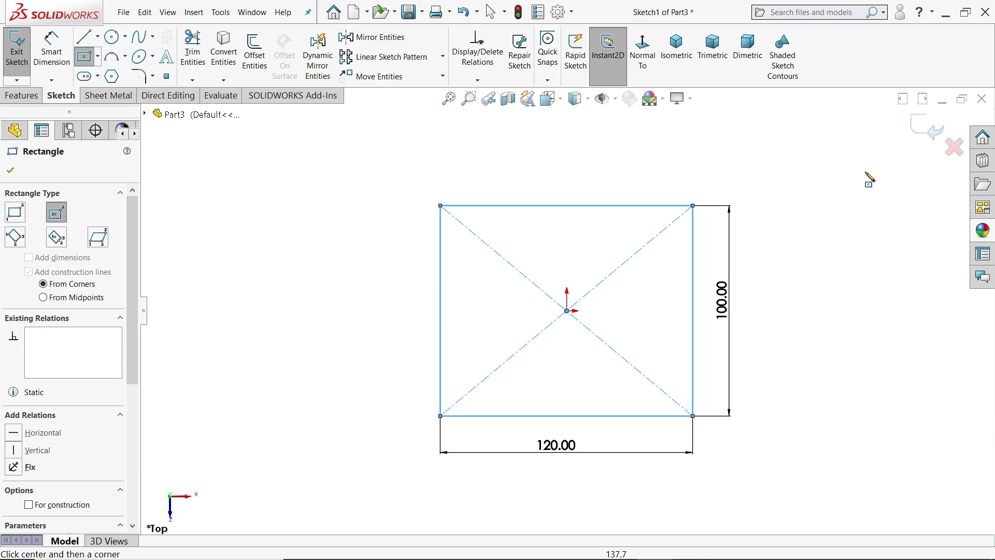
right_click(850, 170)
left_click(871, 173)
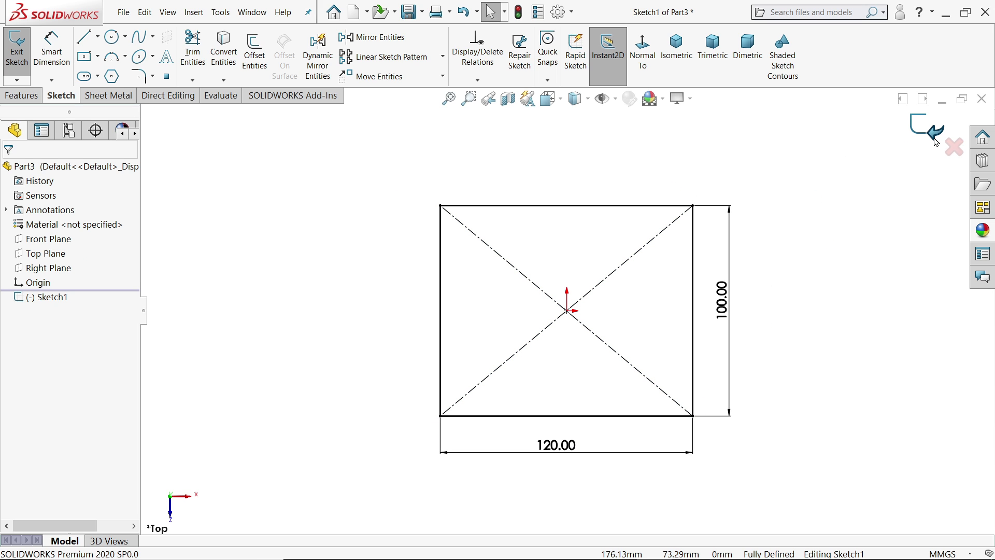
Accept Base-Flange1 from the sketch with K-Factor 0.5 and rectangular relief.
left_click(936, 136)
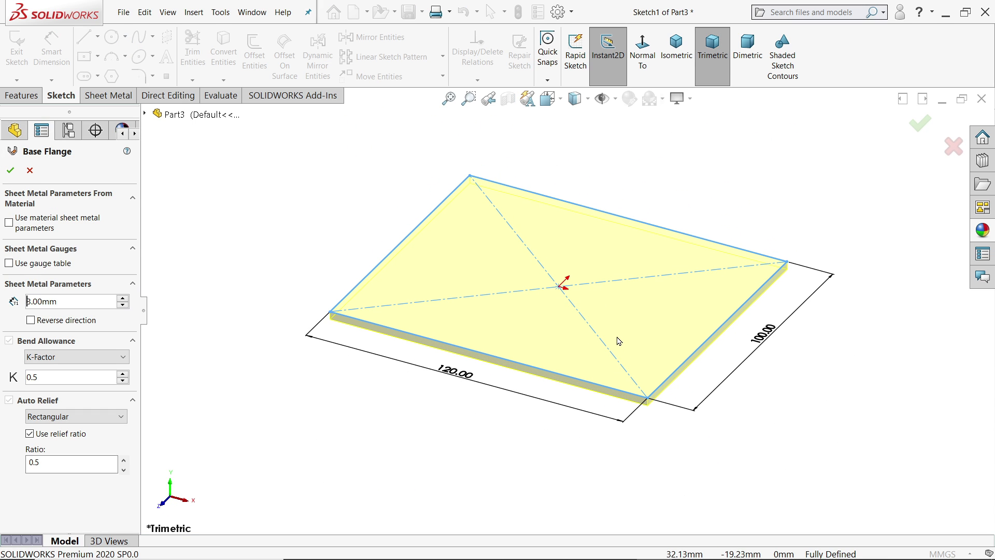
scroll(615, 340, "down", 3)
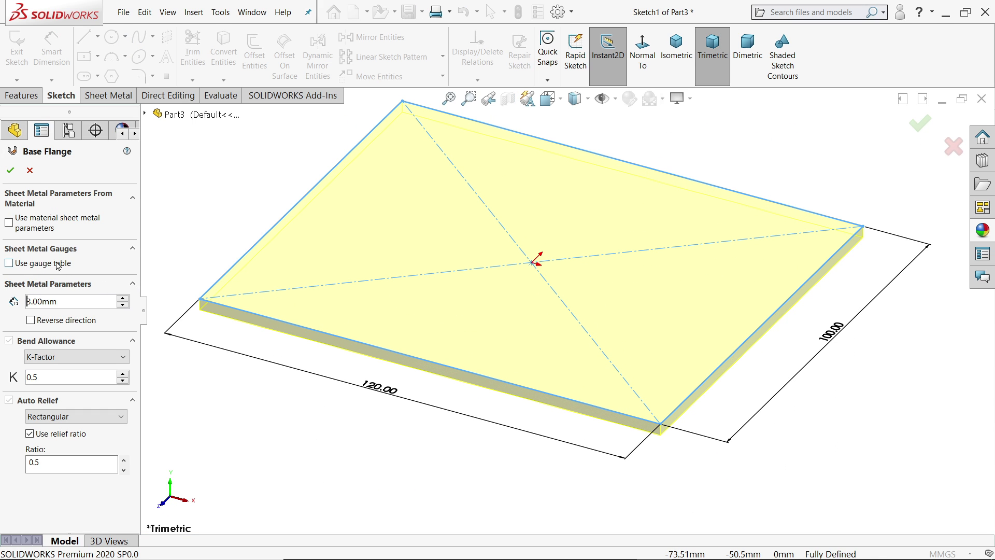
scroll(416, 284, "up", 2)
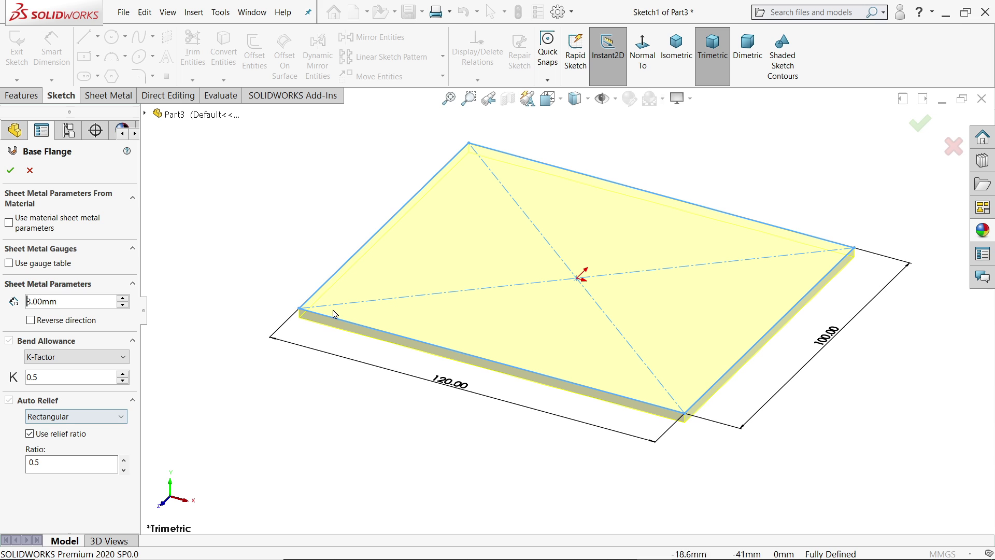
left_click(11, 170)
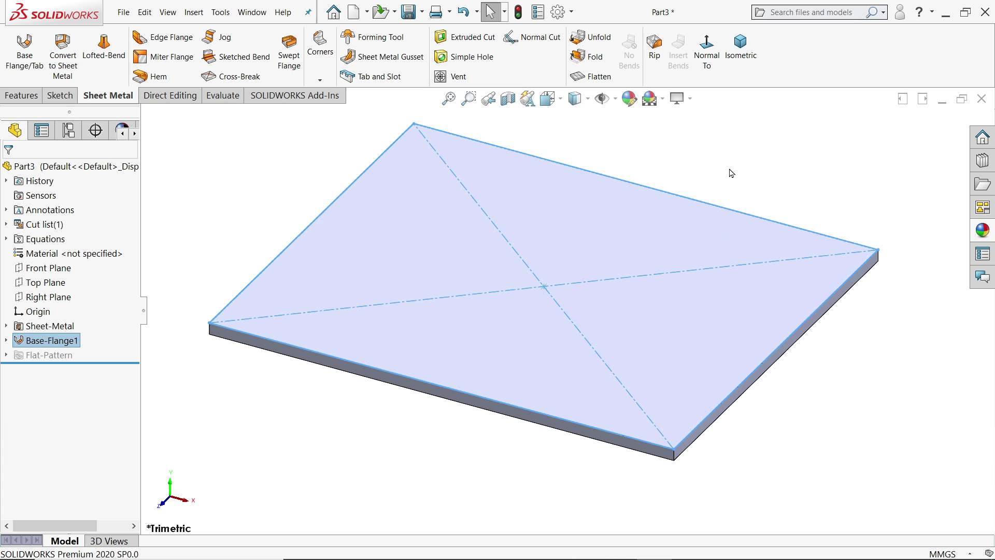
Switch the plate's display to Cartoon and start the Hem command.
middle_click_drag(729, 171, 687, 191)
left_click(679, 98)
left_click(688, 176)
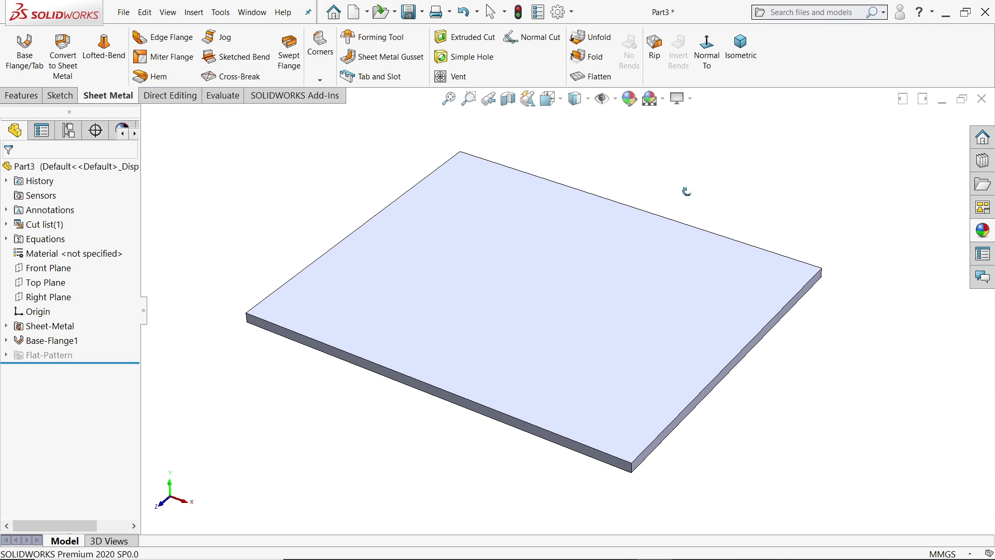
left_click(159, 78)
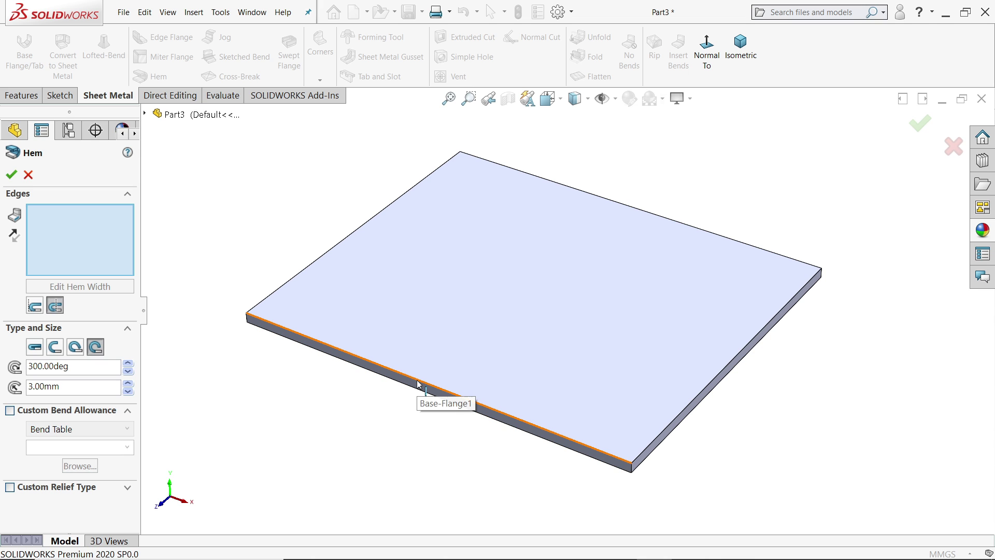
Select the plate's front edge for a closed hem with material inside.
left_click(418, 384)
left_click(740, 50)
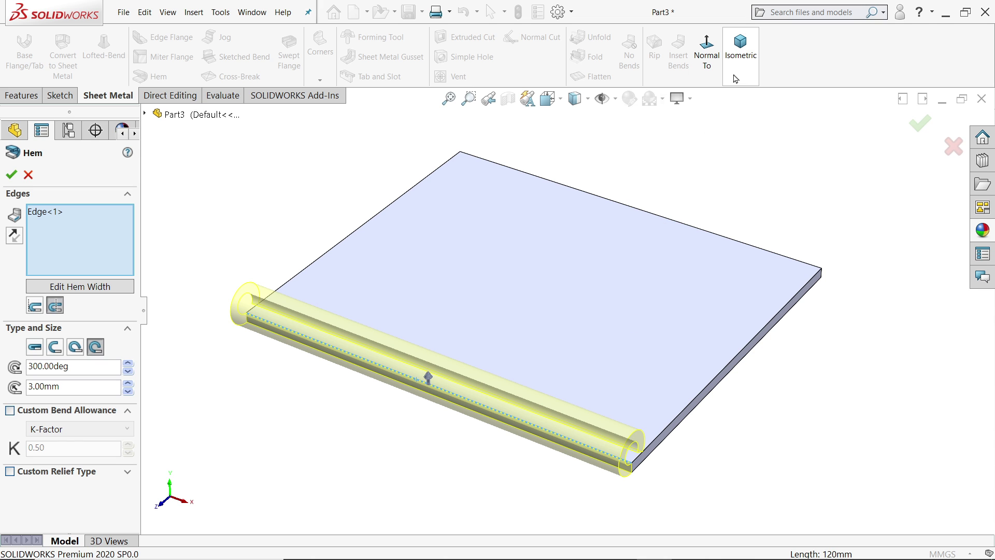
scroll(585, 447, "down", 3)
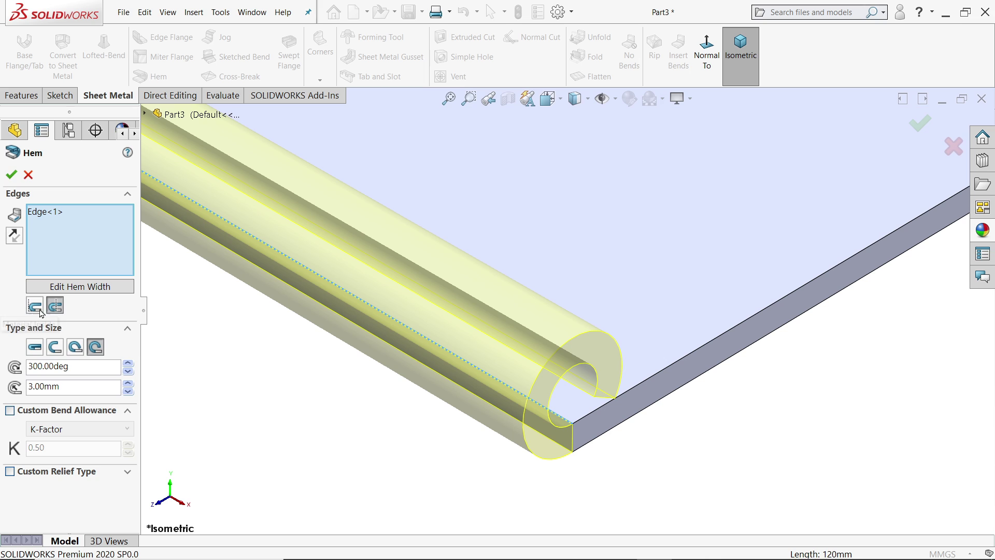
left_click(34, 307)
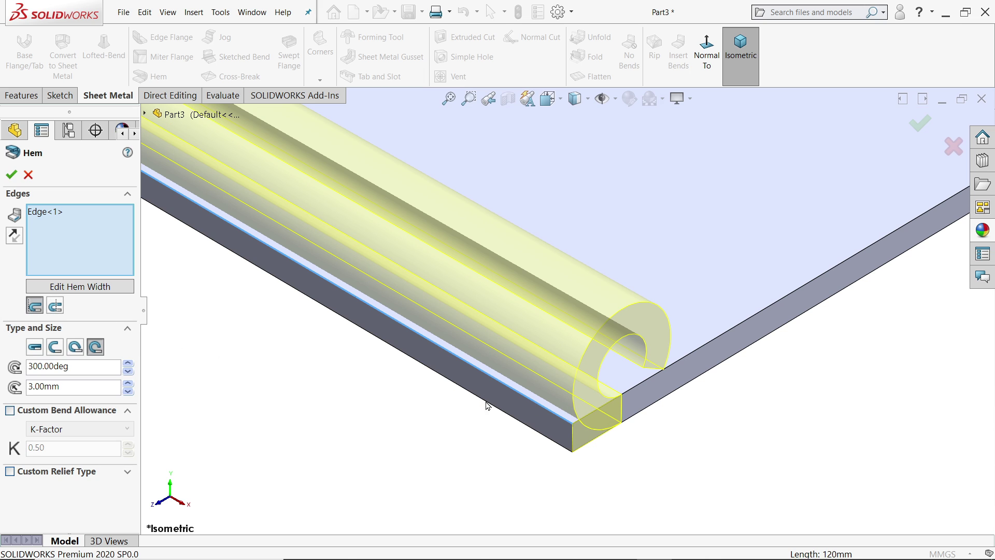
left_click(55, 307)
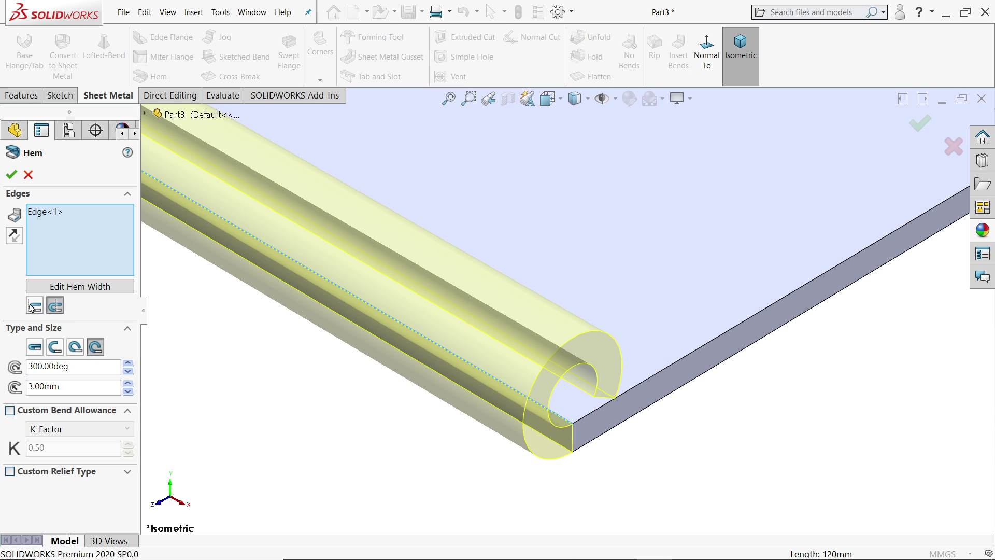
left_click(34, 307)
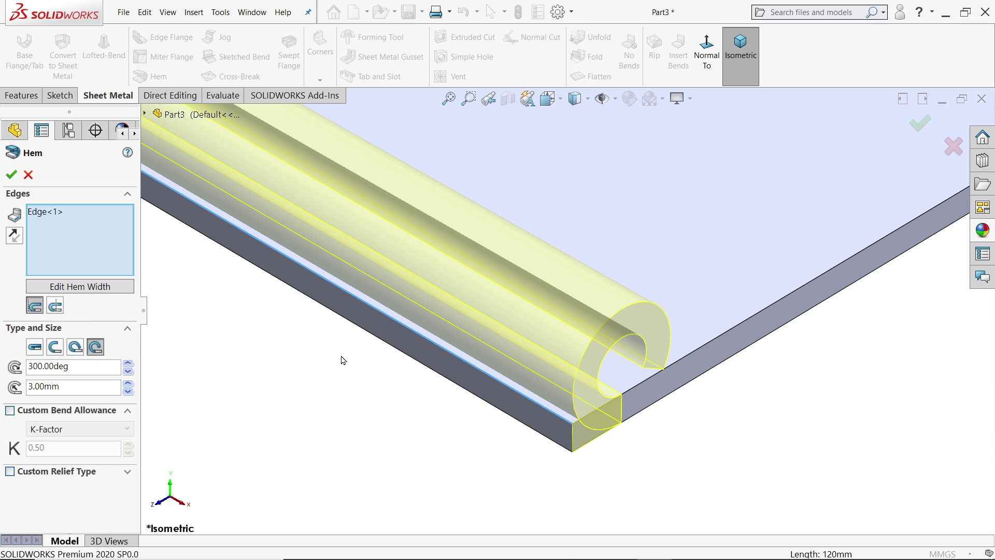
left_click(35, 347)
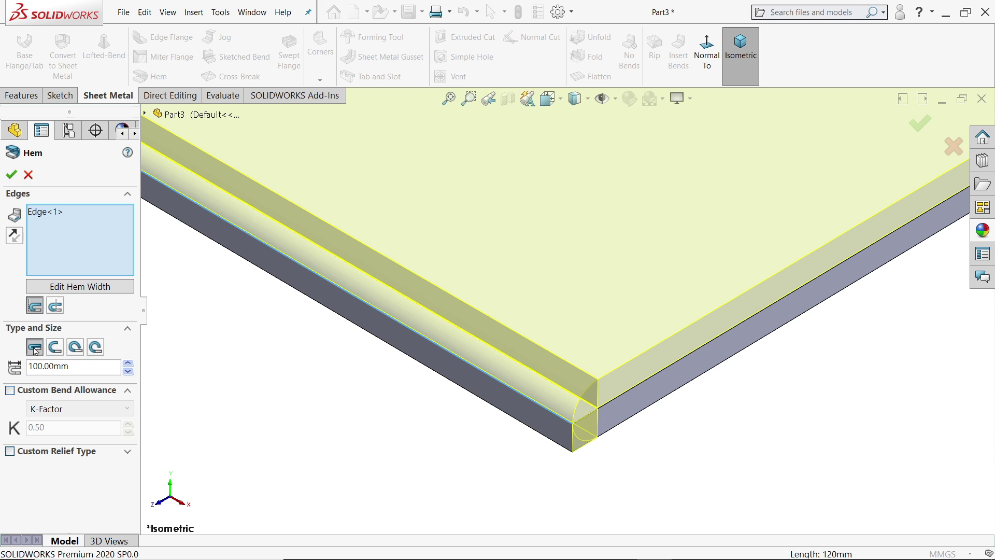
Set the closed hem length to 15 mm.
scroll(484, 362, "up", 4)
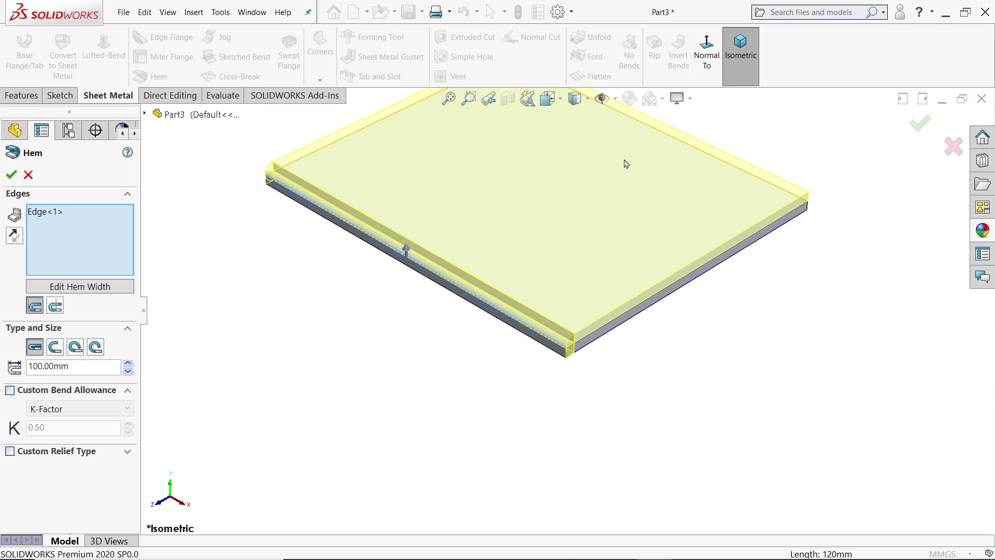
scroll(627, 155, "down", 3)
left_click_drag(71, 369, 10, 369)
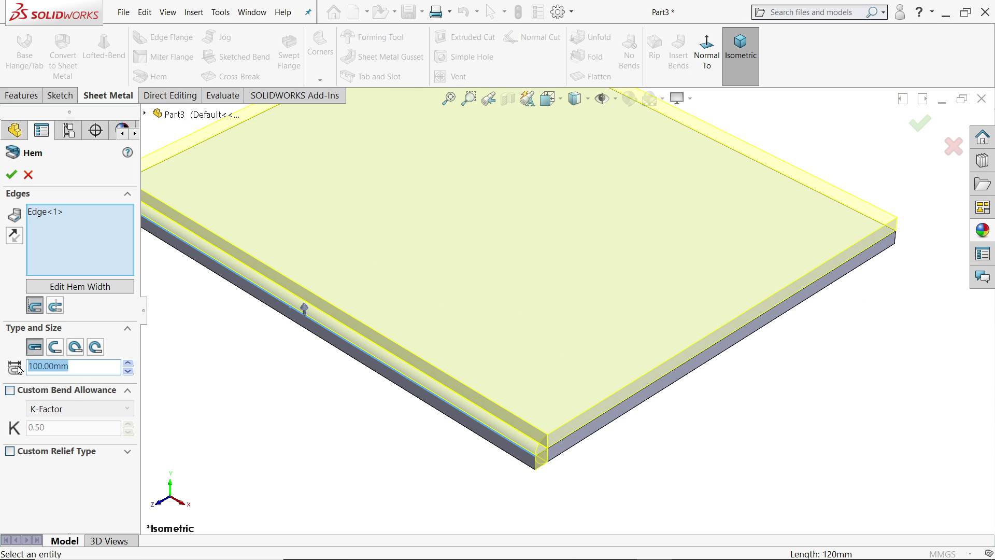
type("15")
key("Return")
scroll(518, 425, "down", 3)
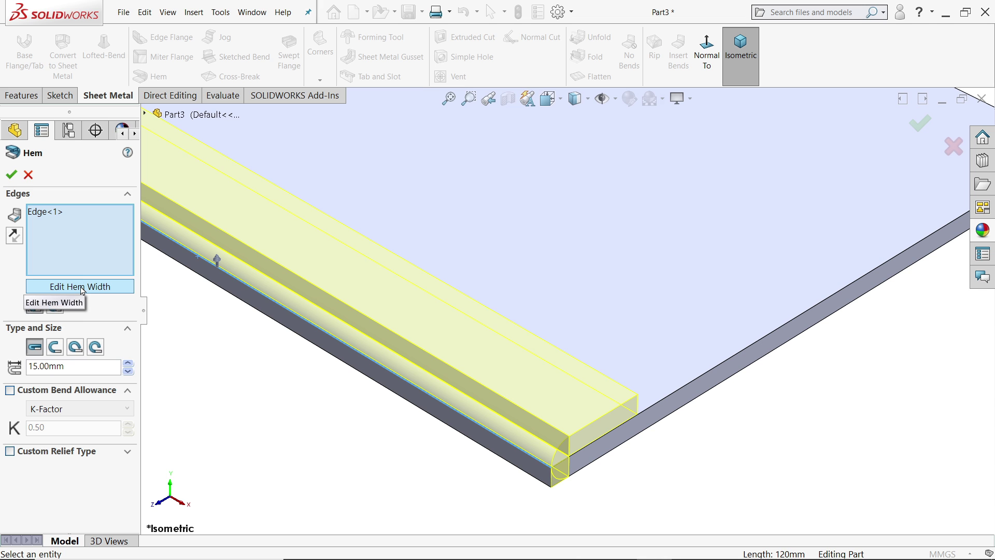
Open Edit Hem Width and drag the hem line's start away from the corner.
left_click(80, 286)
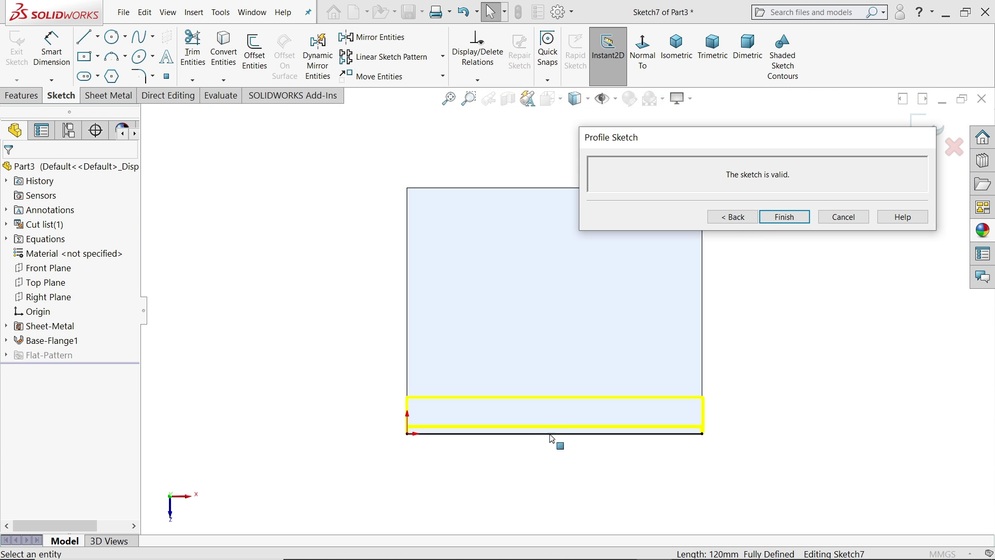
scroll(552, 438, "down", 3)
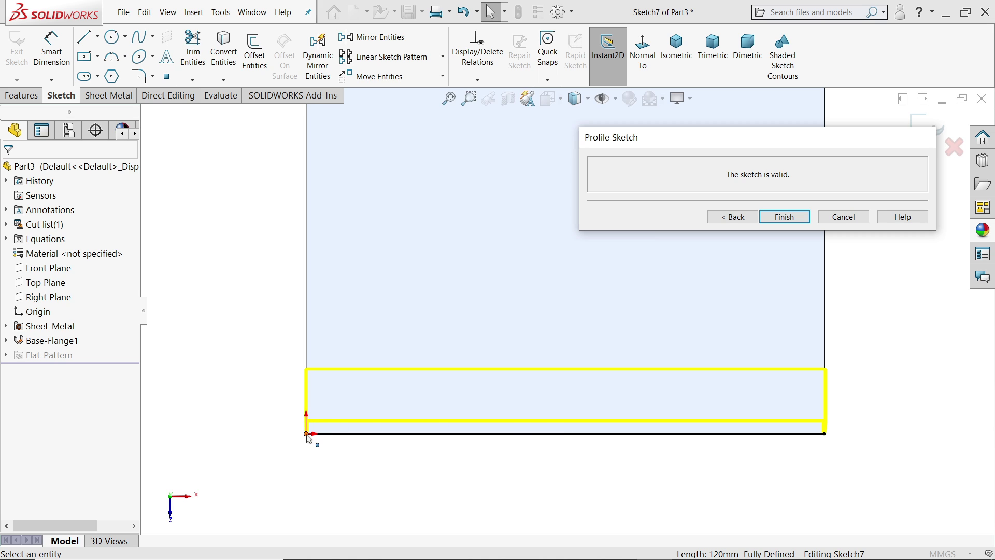
left_click_drag(307, 437, 396, 437)
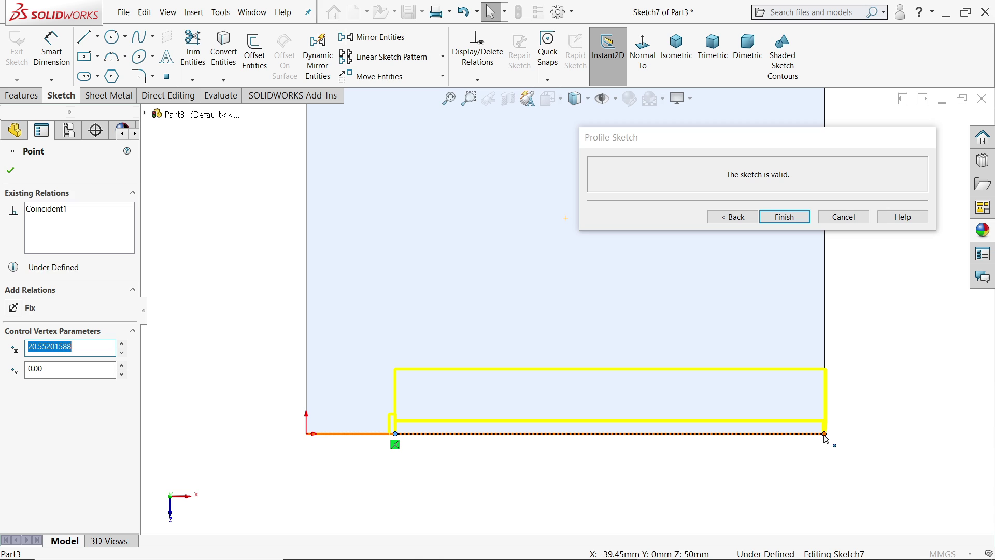
left_click(754, 435)
scroll(639, 444, "down", 2)
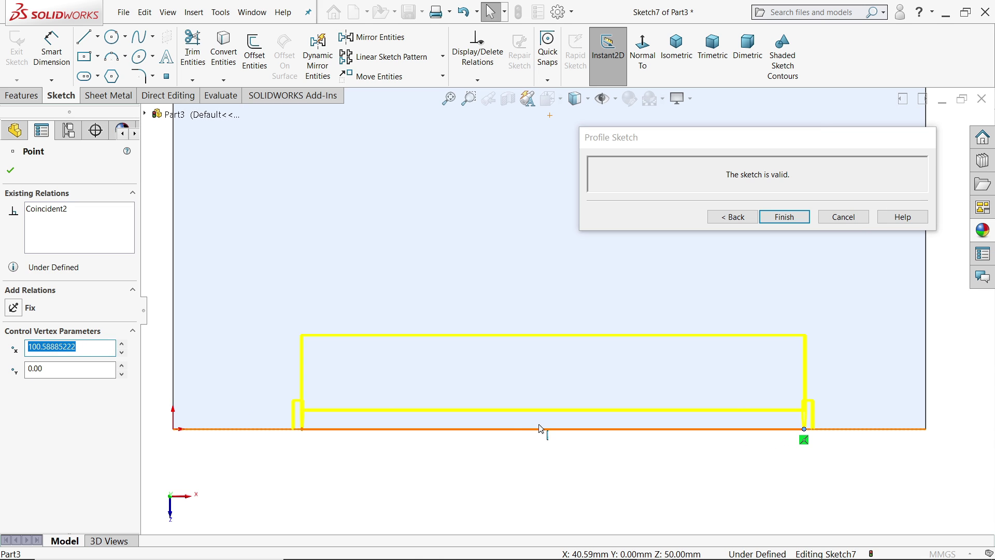
Dimension the hem line 10 mm from the plate corner and 40 mm long.
left_click(51, 51)
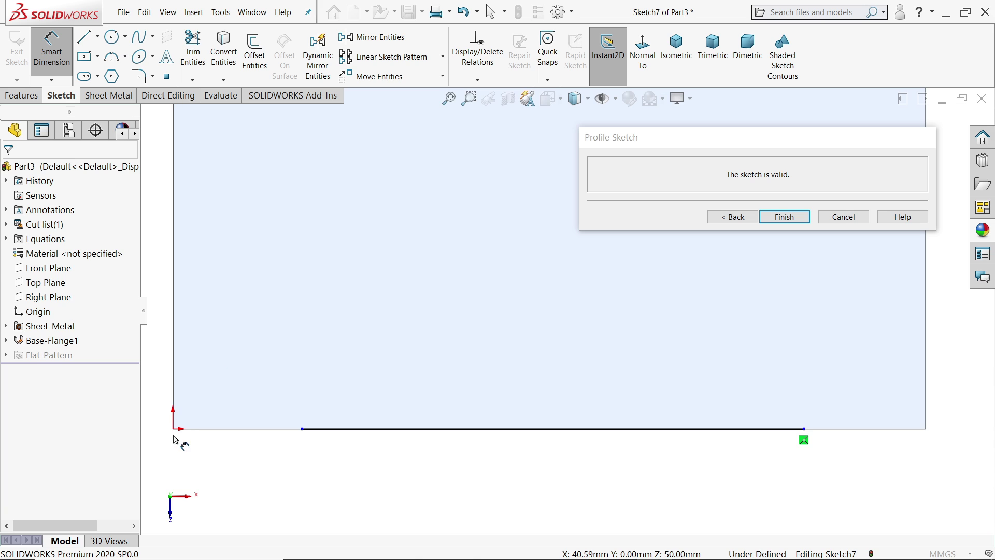
left_click(302, 429)
left_click(232, 383)
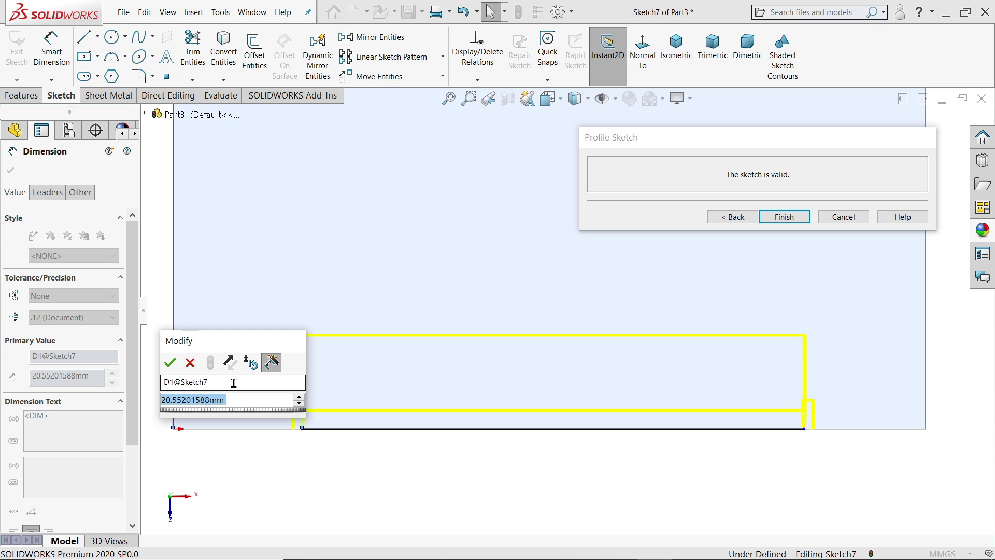
type("10")
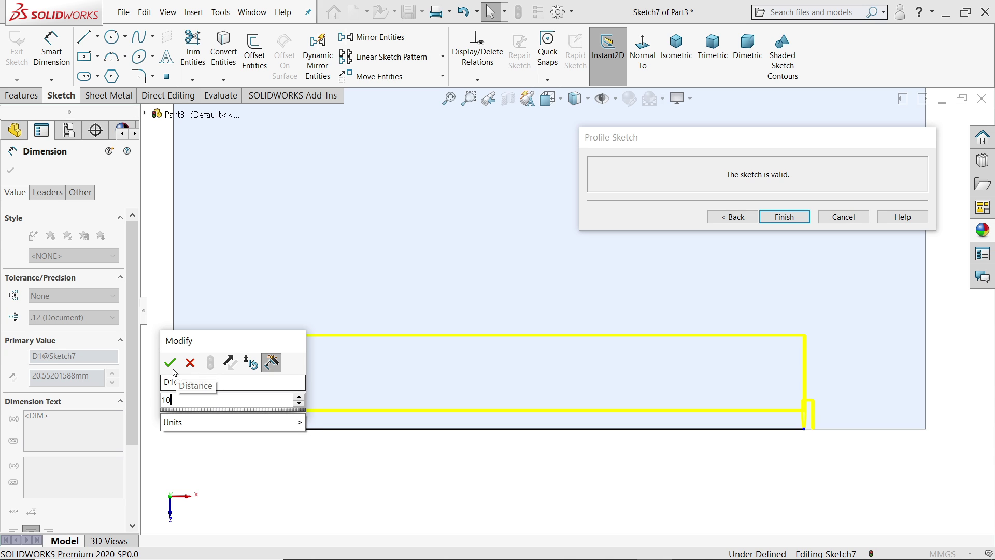
left_click(169, 362)
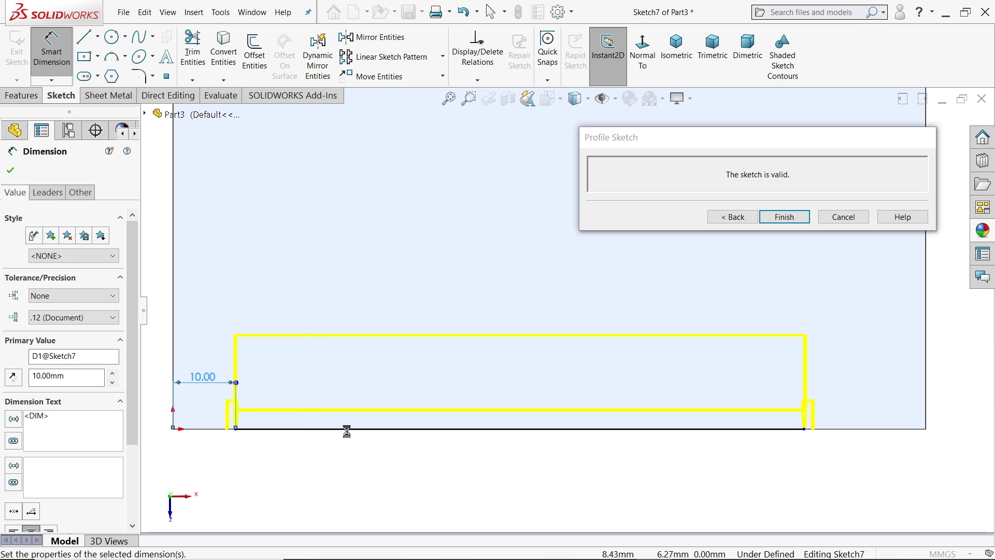
left_click(474, 438)
left_click(476, 476)
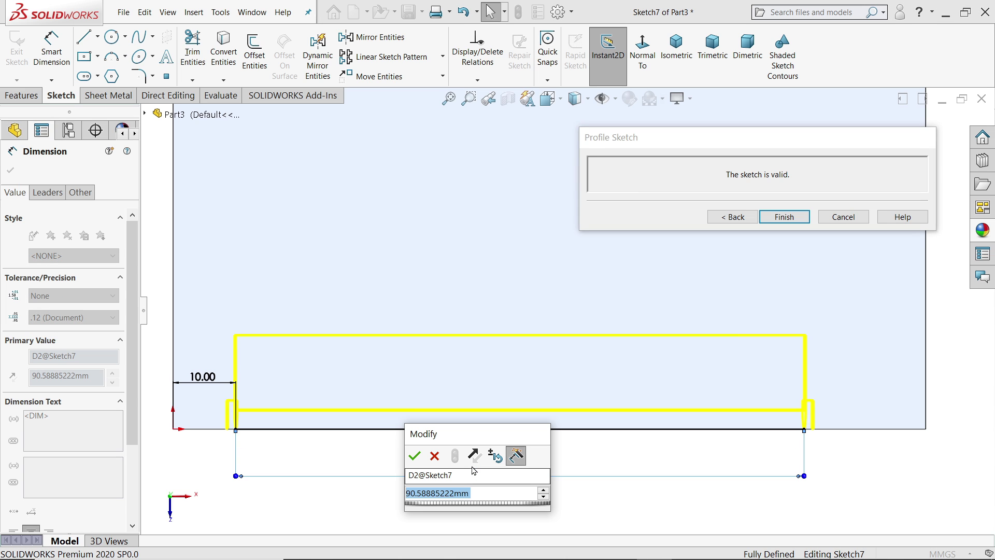
type("40")
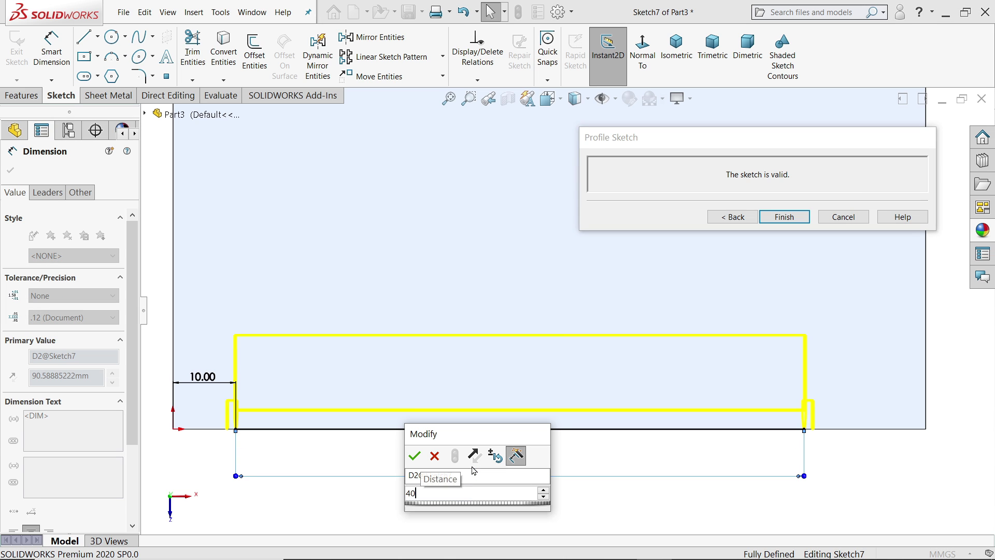
key("Return")
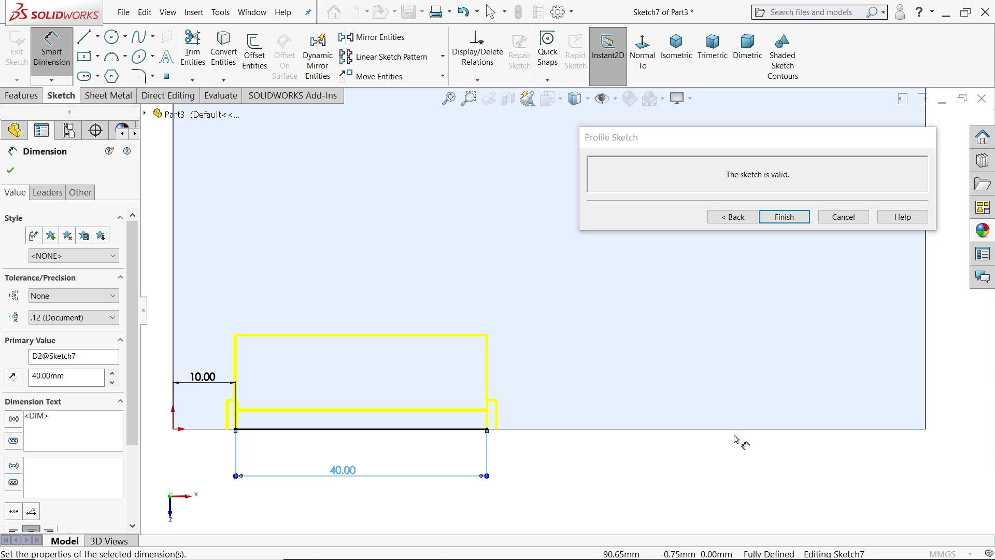
Back in hem settings, apply a custom Rectangular relief with ratio 1.
left_click(731, 217)
left_click(740, 49)
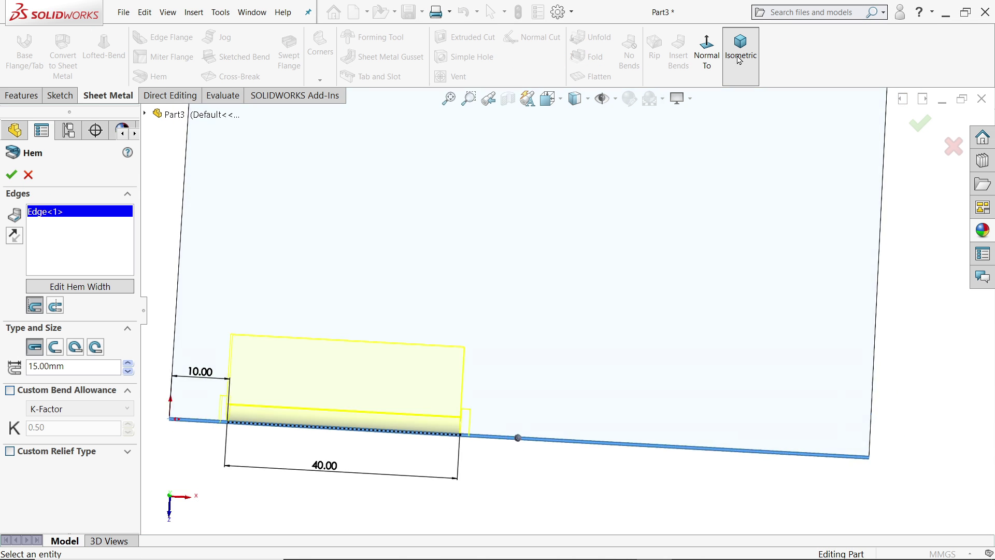
scroll(443, 363, "down", 3)
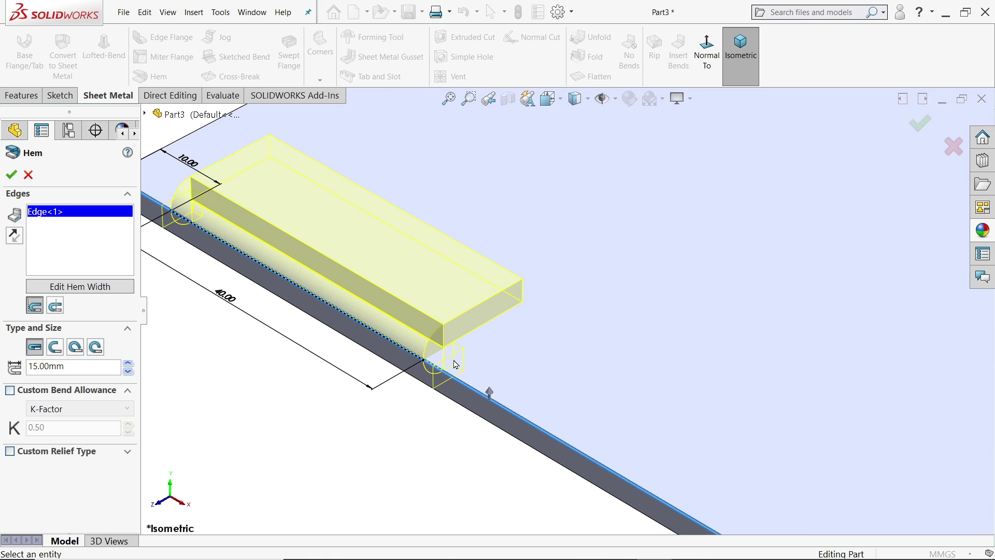
left_click(9, 451)
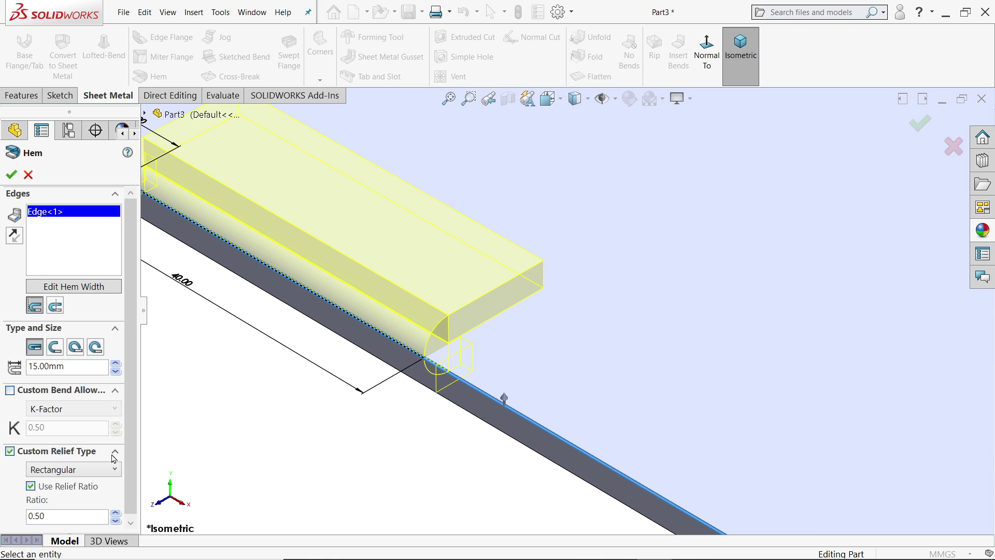
left_click(73, 468)
left_click(59, 469)
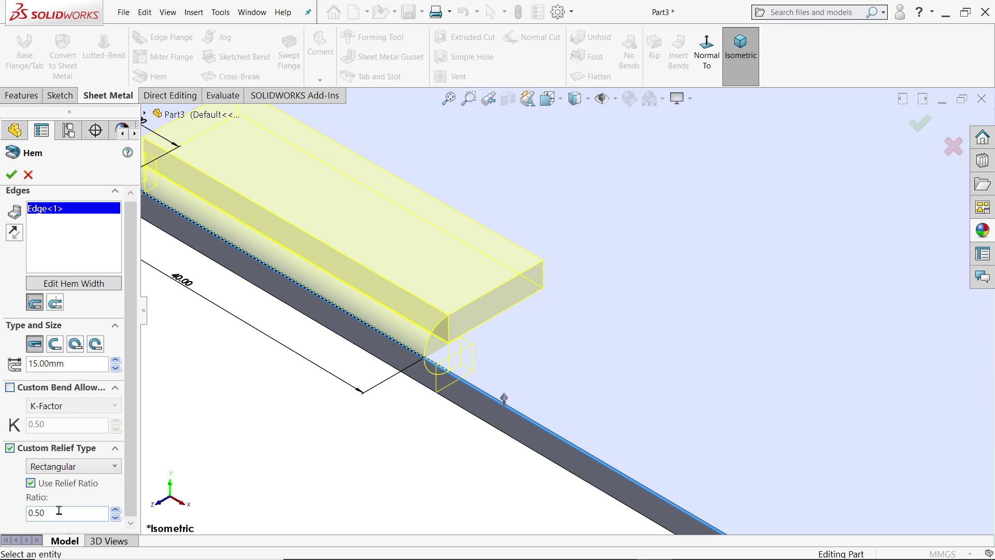
left_click_drag(59, 510, 18, 514)
type("1.")
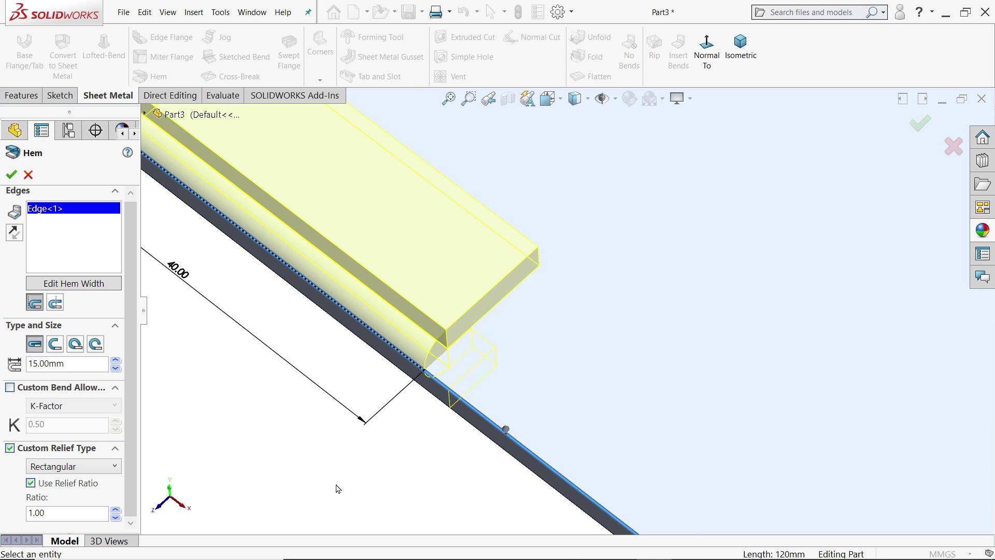
scroll(503, 336, "down", 2)
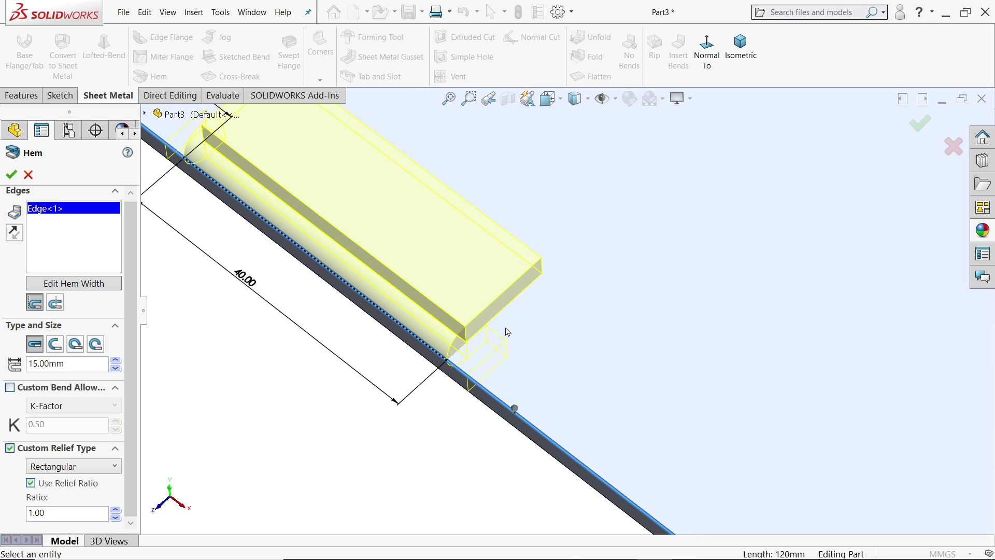
Confirm the first hem as Hem1 and view the whole plate.
left_click(11, 175)
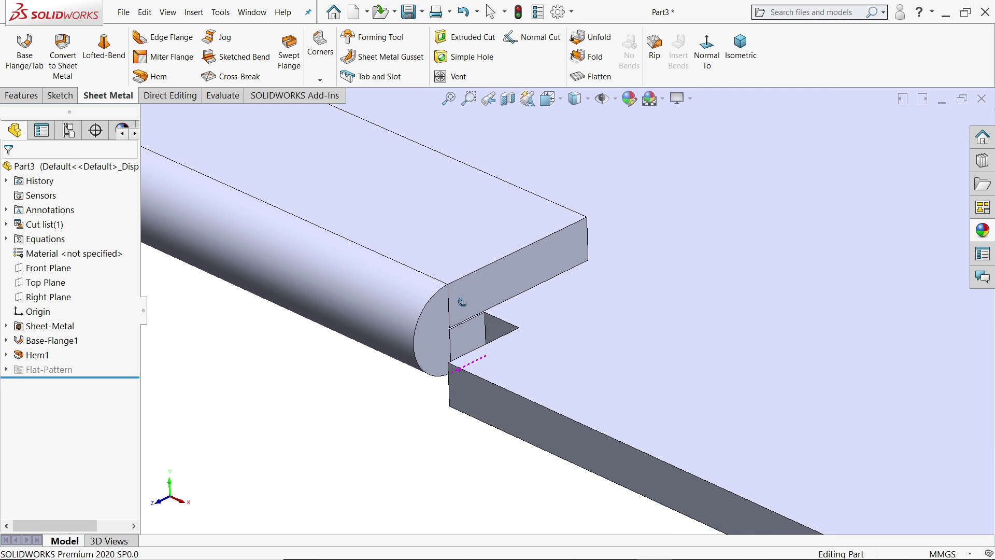
scroll(462, 301, "down", 6)
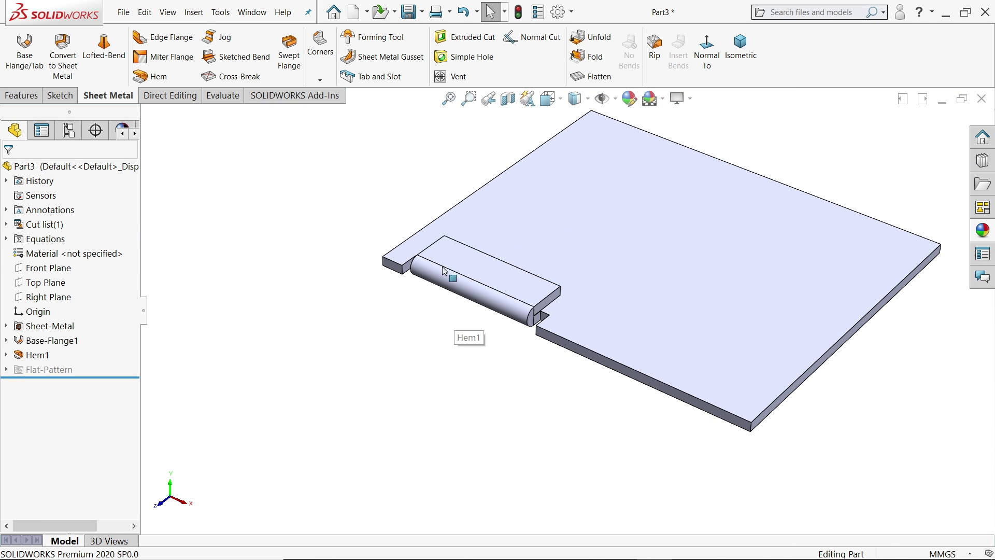
mouse_move(444, 271)
middle_mouse_down()
mouse_move(466, 249)
mouse_move(446, 269)
middle_mouse_up()
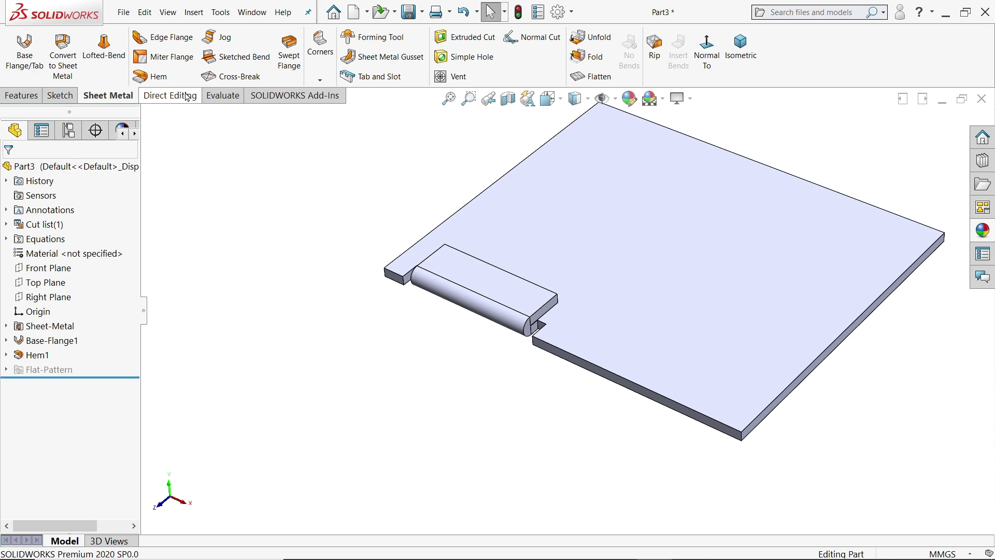
Set up a second closed hem on the front edge, 15 mm long, bending outside.
left_click(155, 77)
scroll(695, 382, "up", 2)
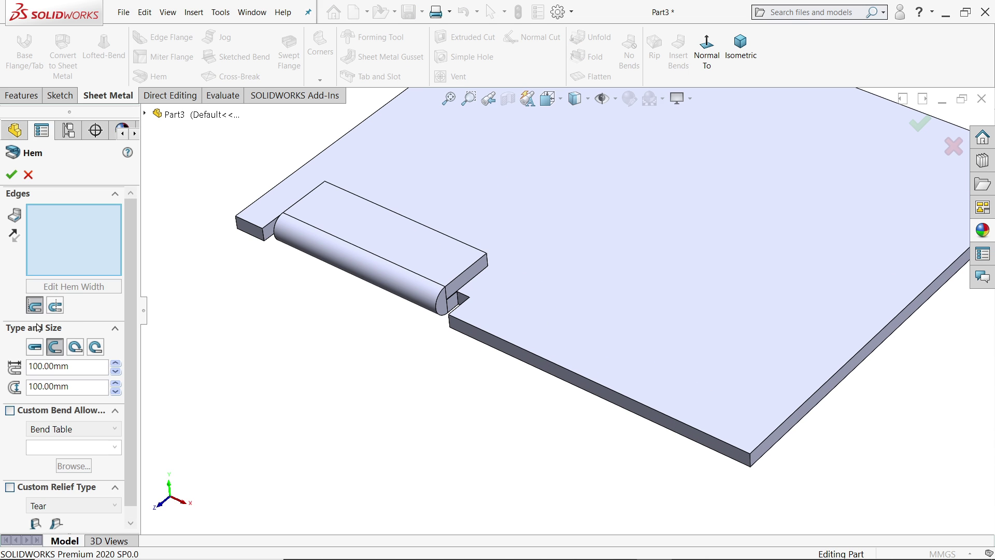
left_click(35, 347)
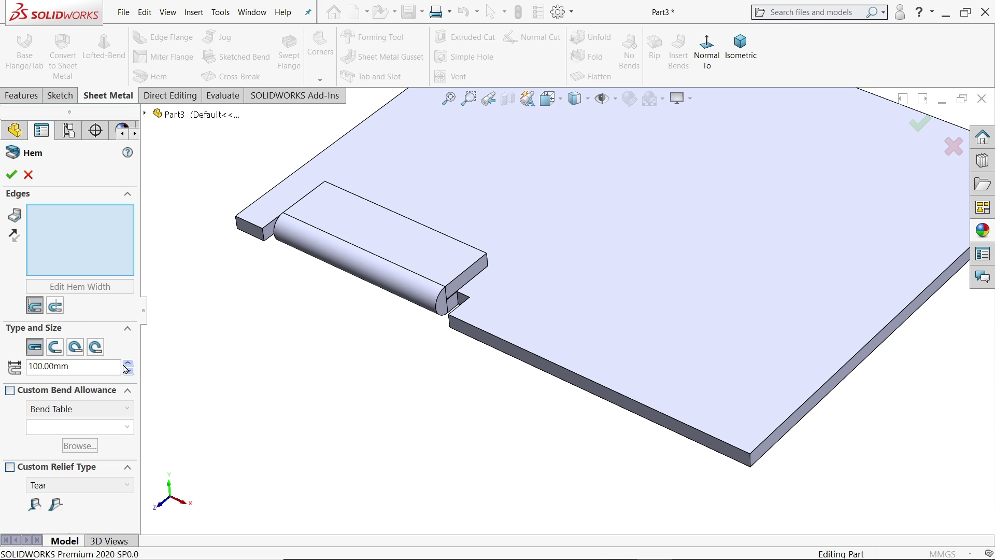
left_click(618, 392)
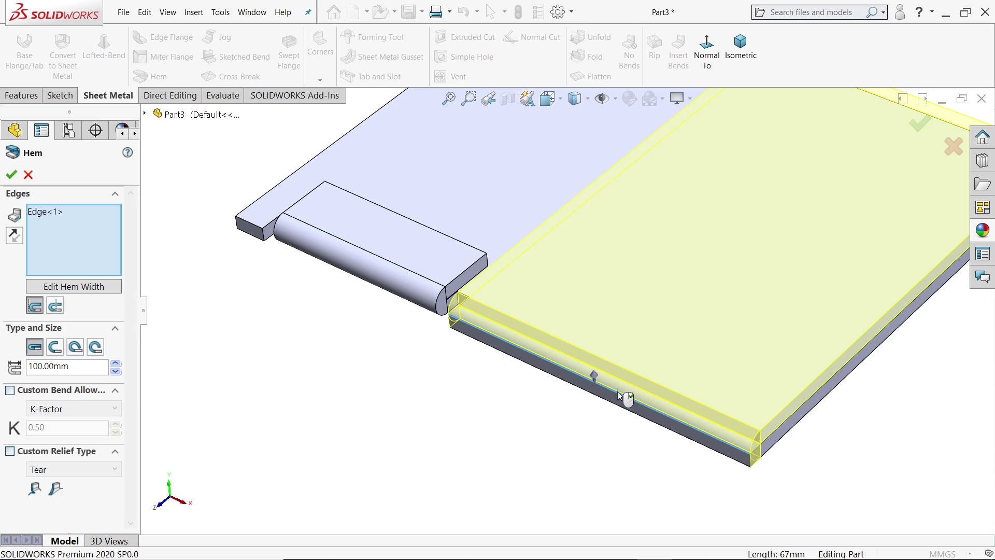
left_click(74, 367)
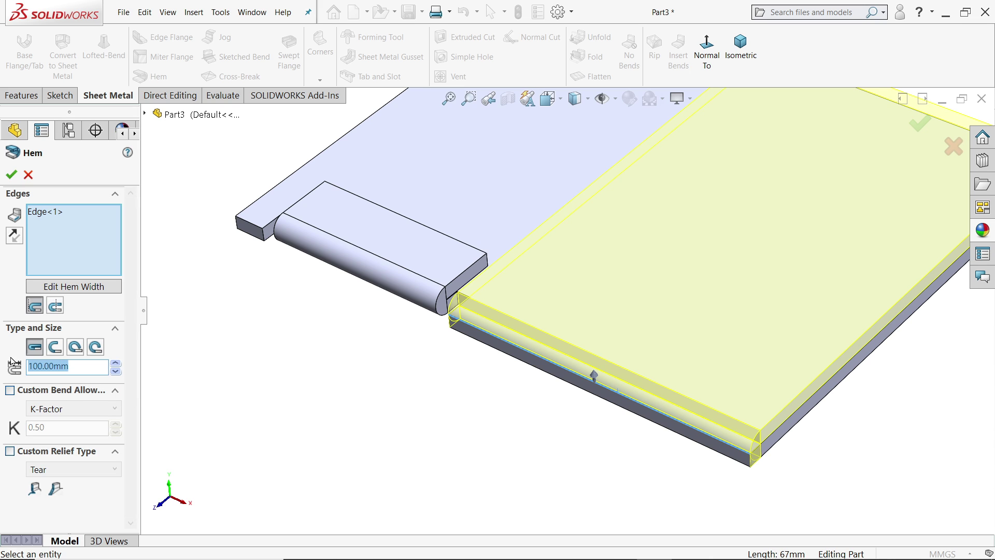
type("15")
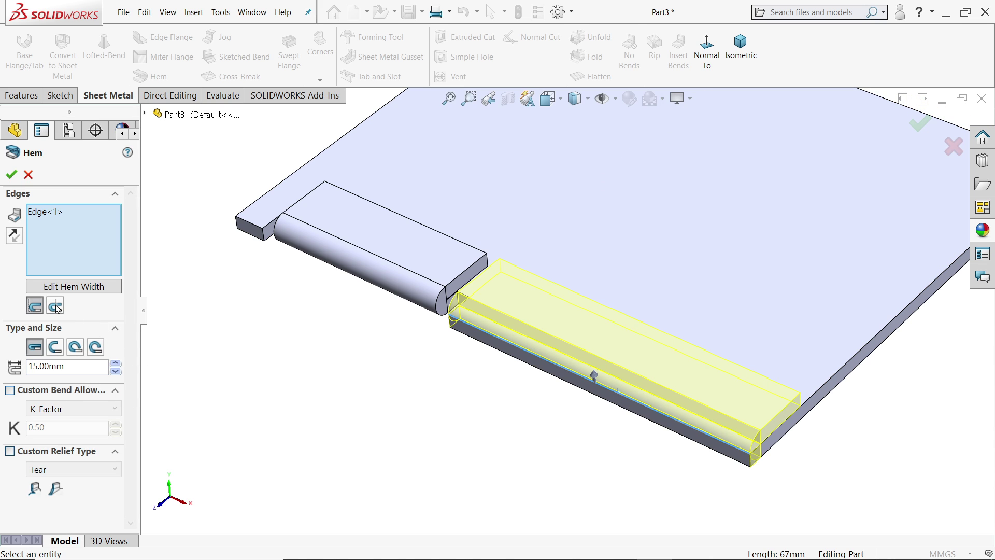
left_click(55, 307)
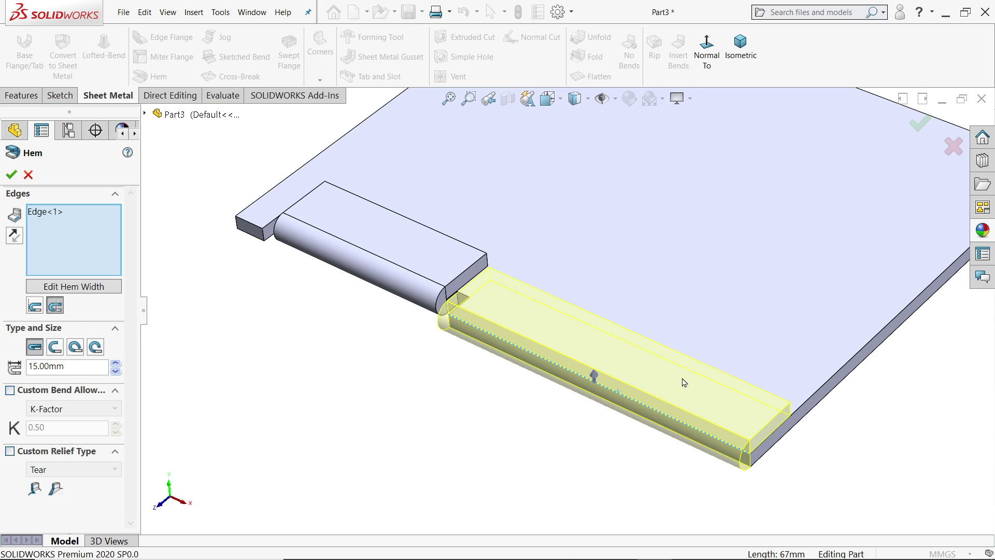
scroll(748, 384, "down", 2)
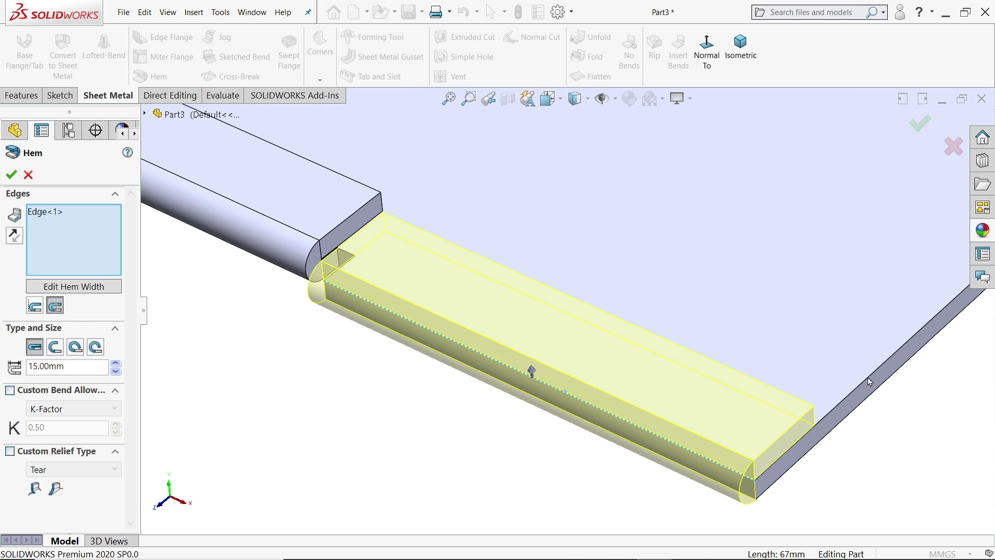
Shorten the second hem's width profile and dimension it to 45 mm.
left_click(52, 285)
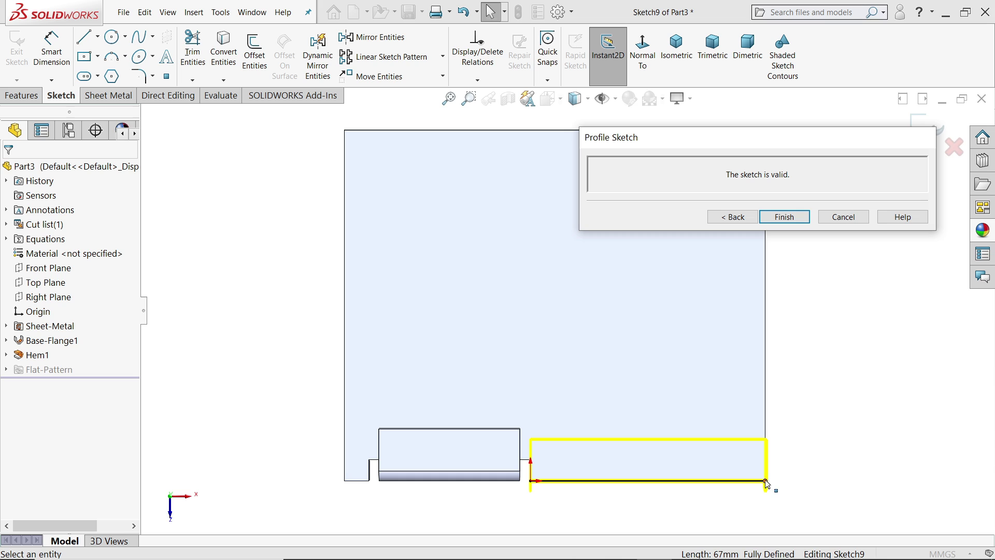
left_click_drag(766, 483, 692, 482)
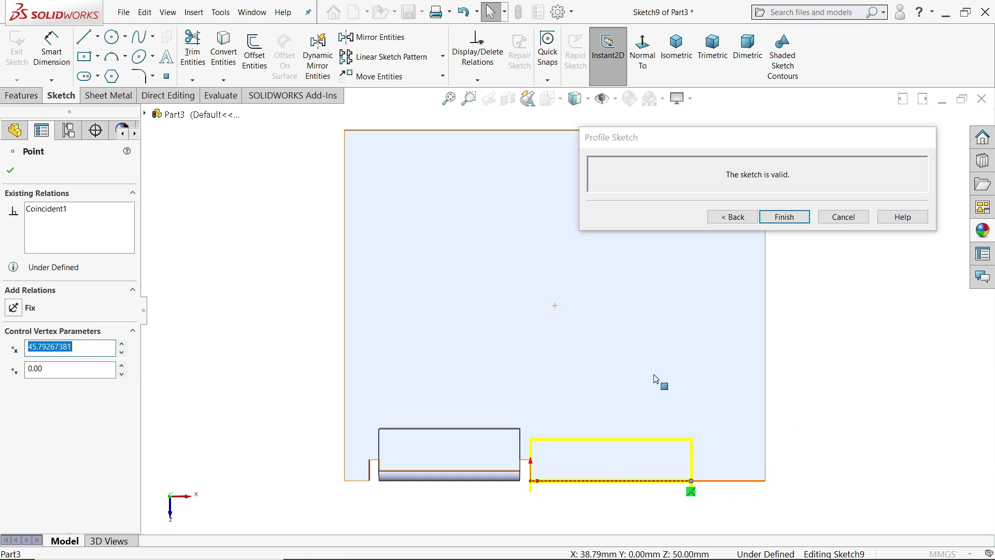
left_click(55, 67)
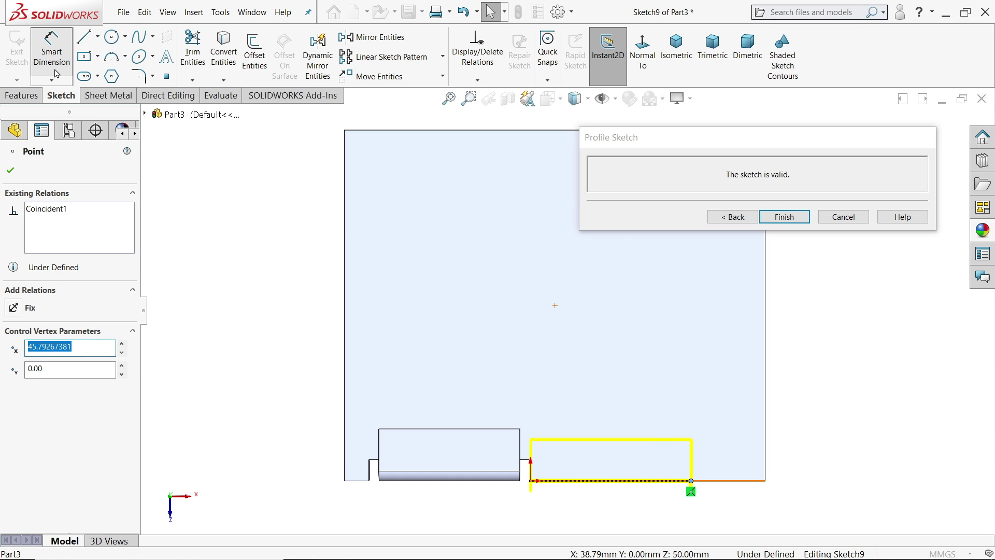
left_click(597, 481)
left_click(597, 493)
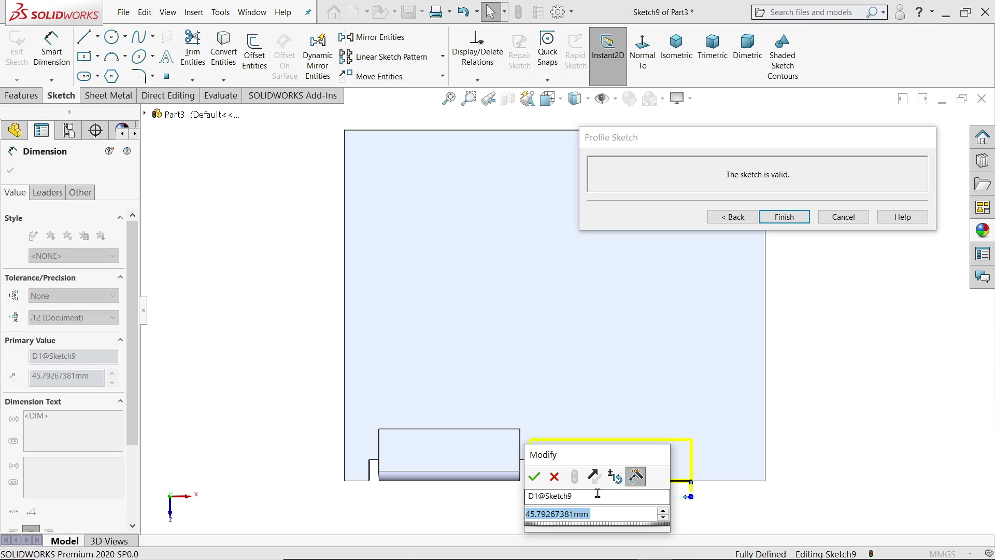
type("45")
key("Return")
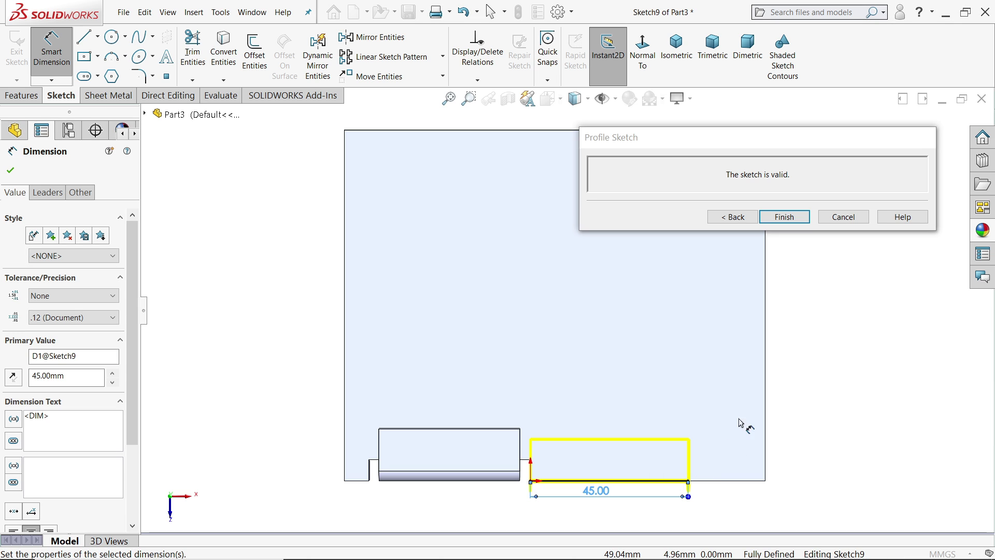
left_click(733, 217)
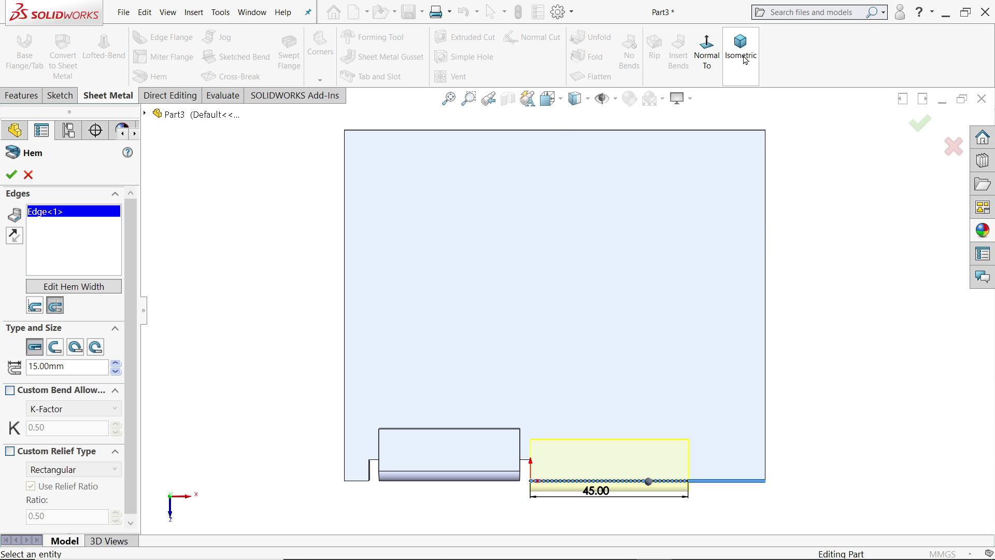
Confirm the second hem as Hem2 and orbit to inspect it.
scroll(581, 497, "down", 5)
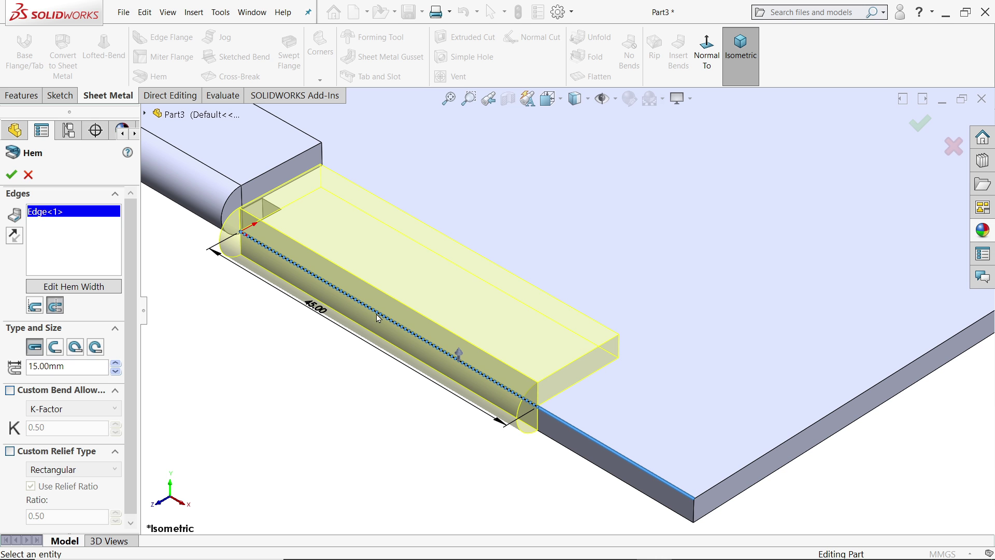
left_click(11, 174)
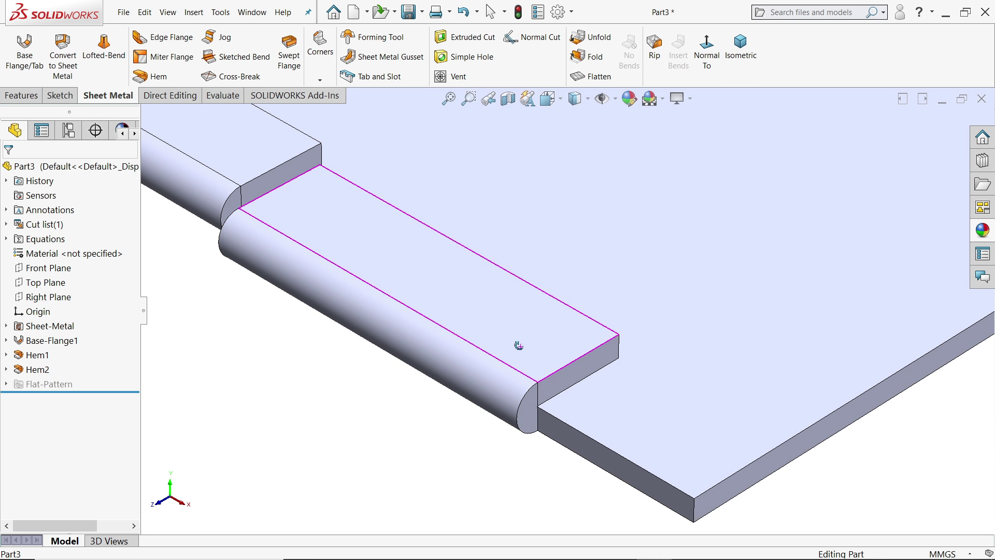
mouse_move(519, 345)
middle_mouse_down()
mouse_move(483, 326)
mouse_move(497, 316)
mouse_move(508, 344)
middle_mouse_up()
scroll(508, 345, "up", 4)
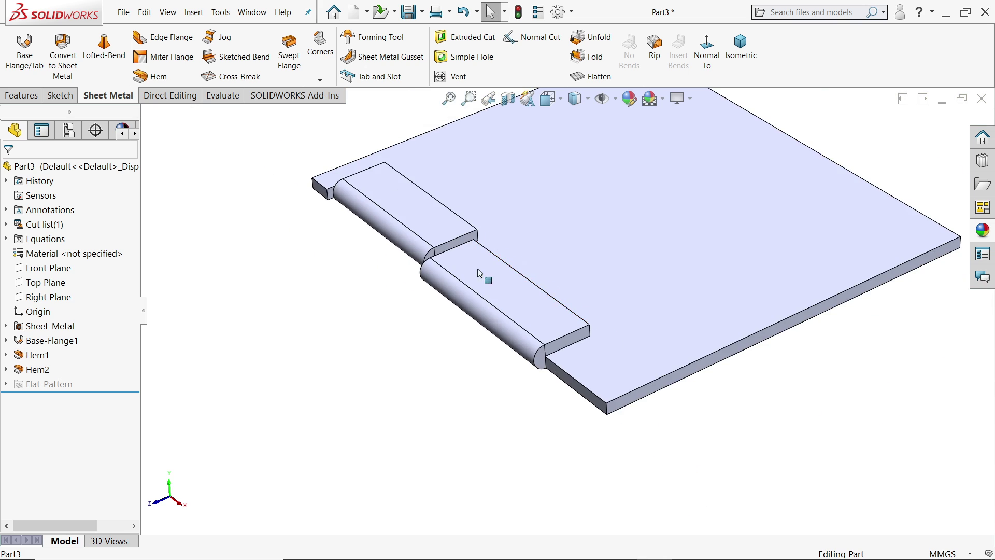
scroll(465, 248, "down", 8)
scroll(465, 247, "down", 2)
Select Hem1 and Hem2 to check their 15 mm hem dimensions.
left_click(446, 282)
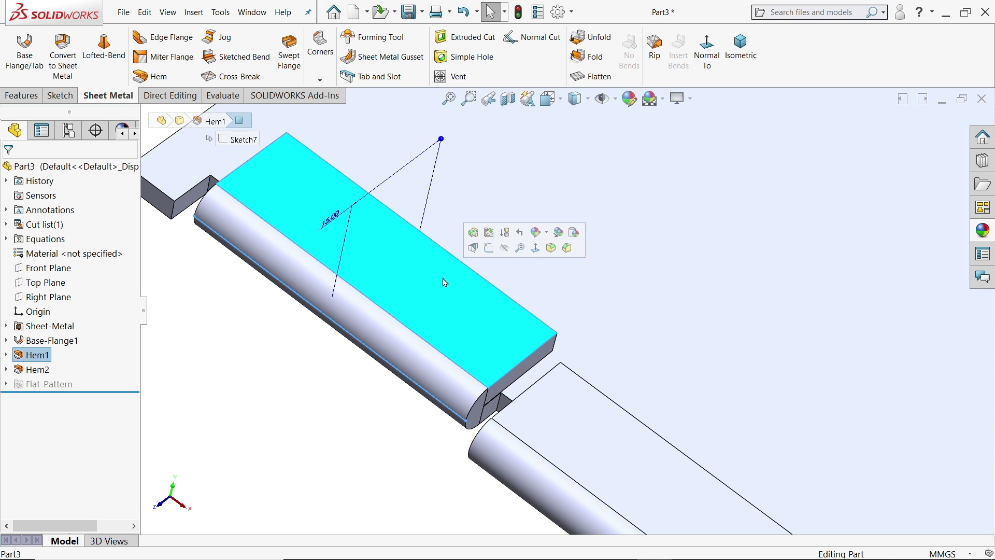
scroll(545, 403, "up", 3)
left_click(588, 395)
scroll(573, 362, "down", 4)
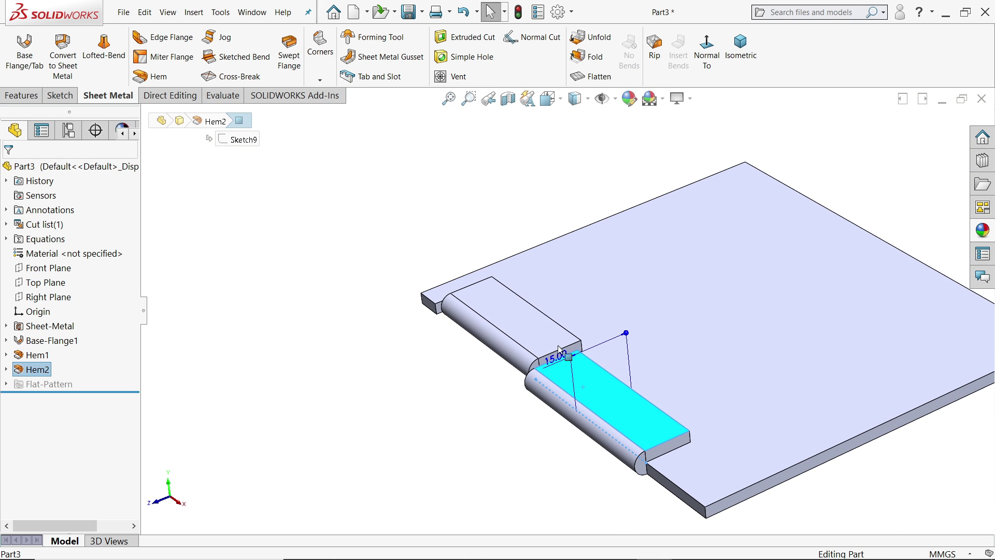
scroll(771, 422, "up", 4)
scroll(784, 348, "down", 3)
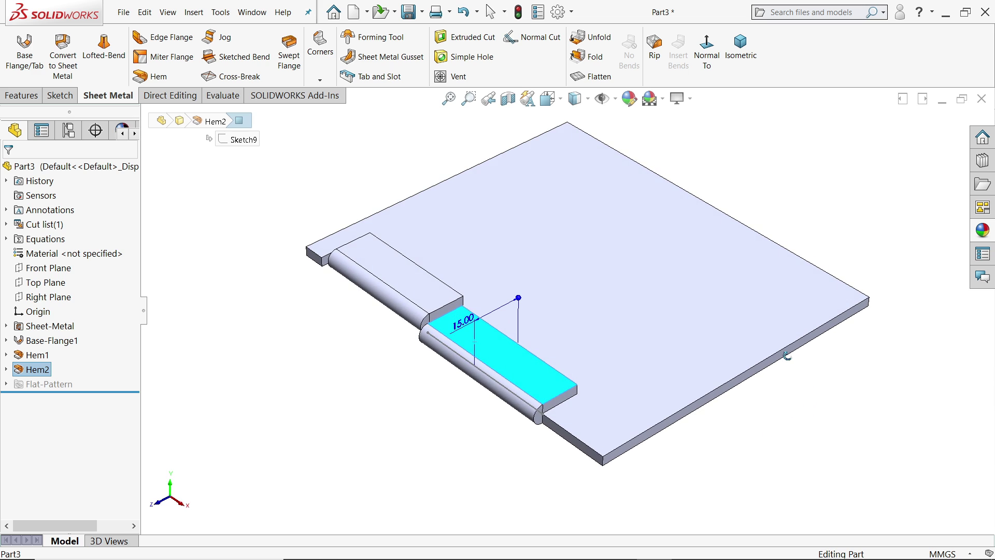
scroll(780, 348, "down", 2)
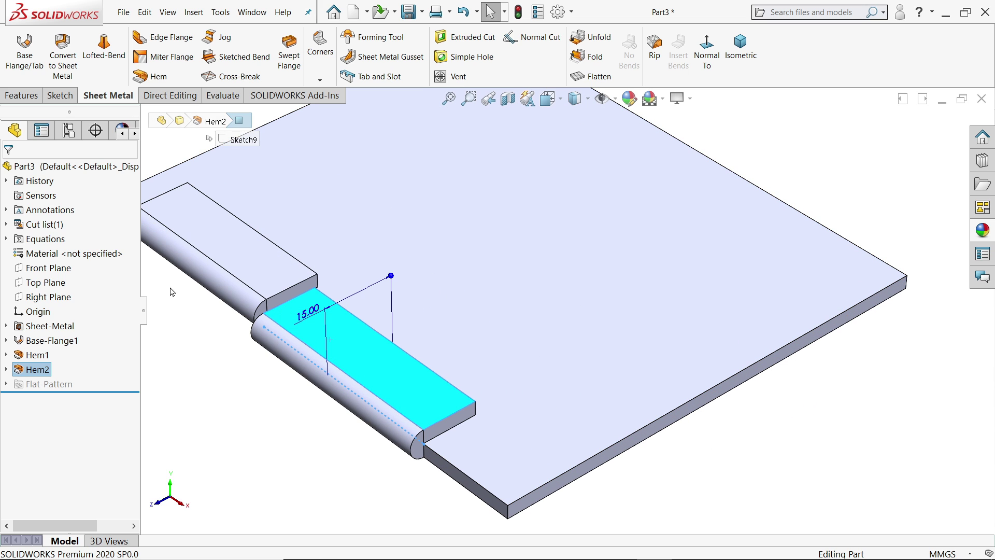
Start a new open hem bending outside, with 15 mm length and 5 mm gap.
key("Escape")
left_click(158, 76)
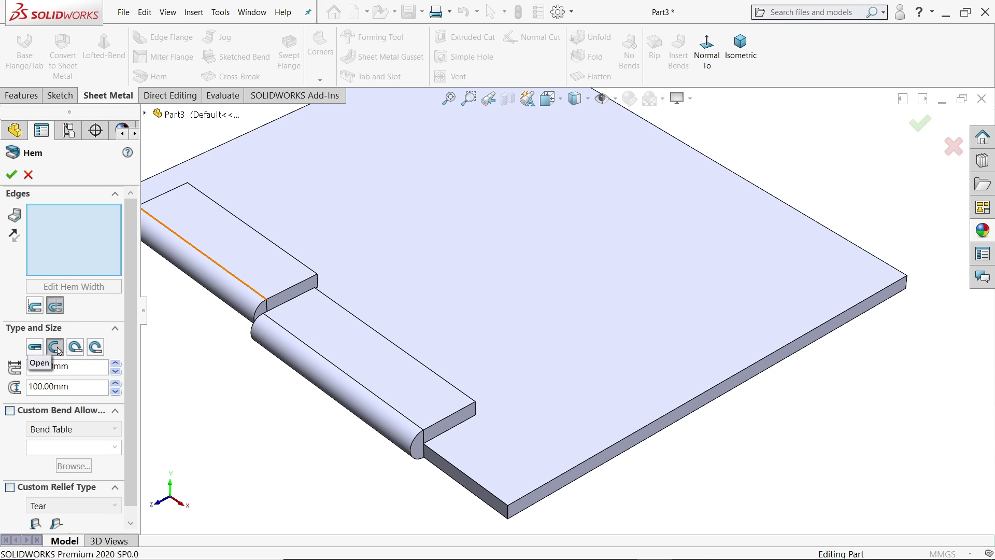
left_click(35, 306)
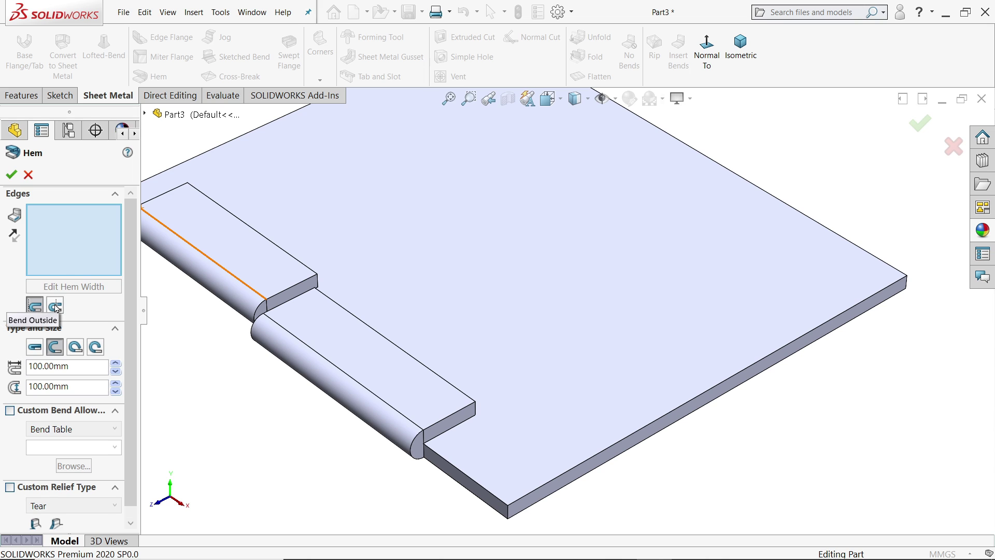
left_click(56, 307)
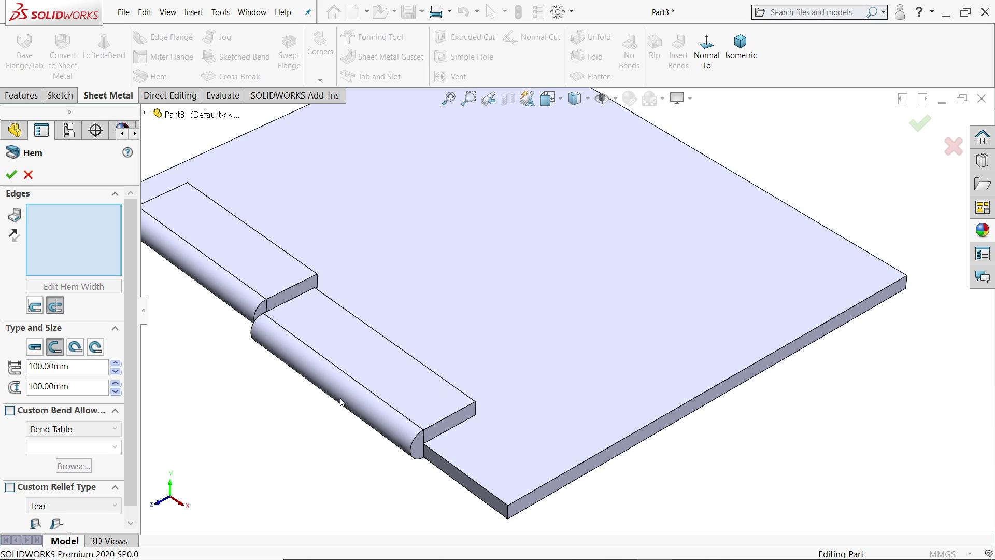
double_click(65, 368)
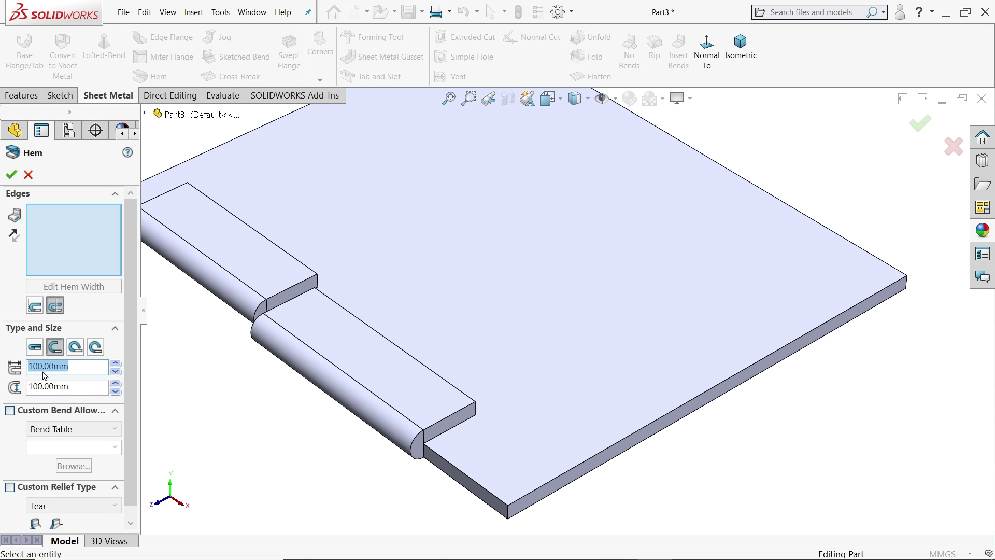
type("15")
key("Return")
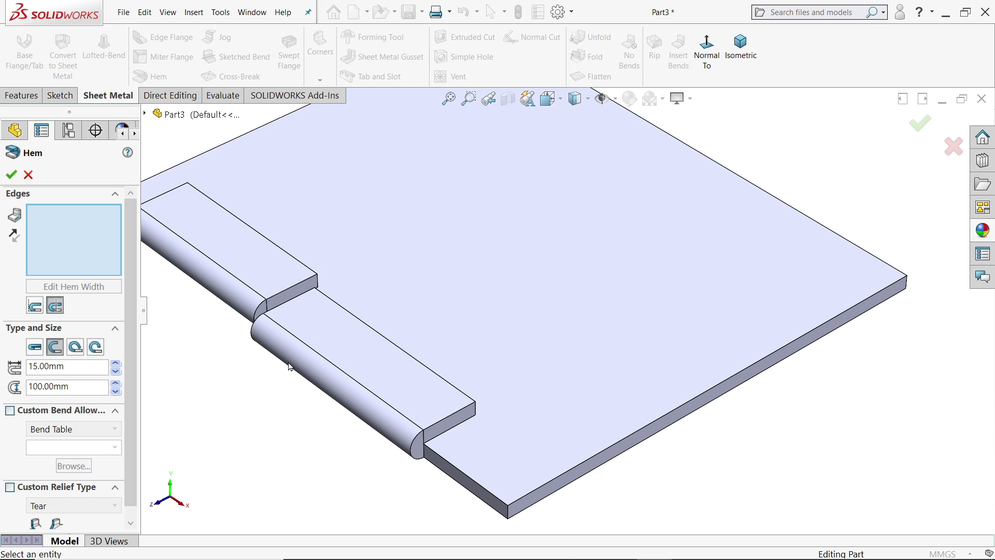
double_click(72, 388)
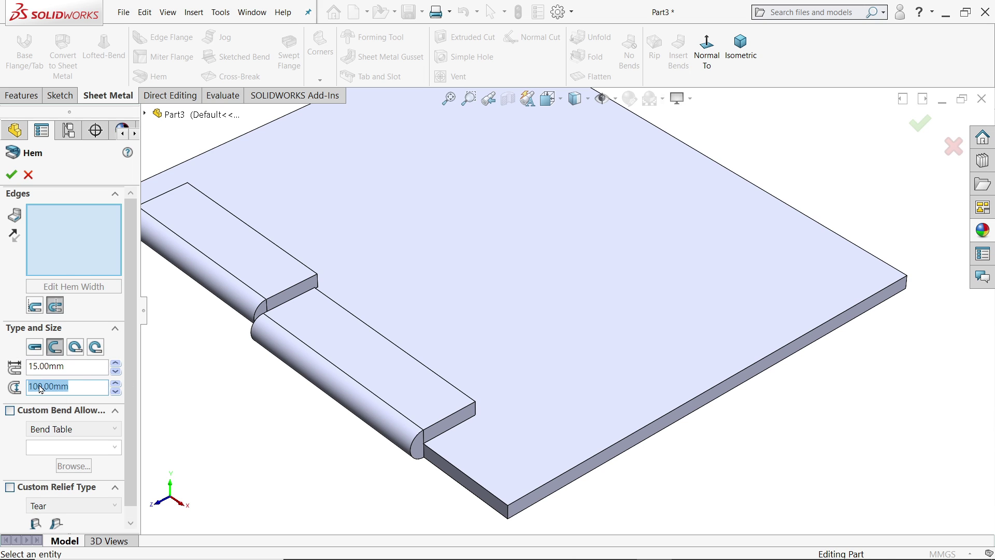
type("5")
key("Return")
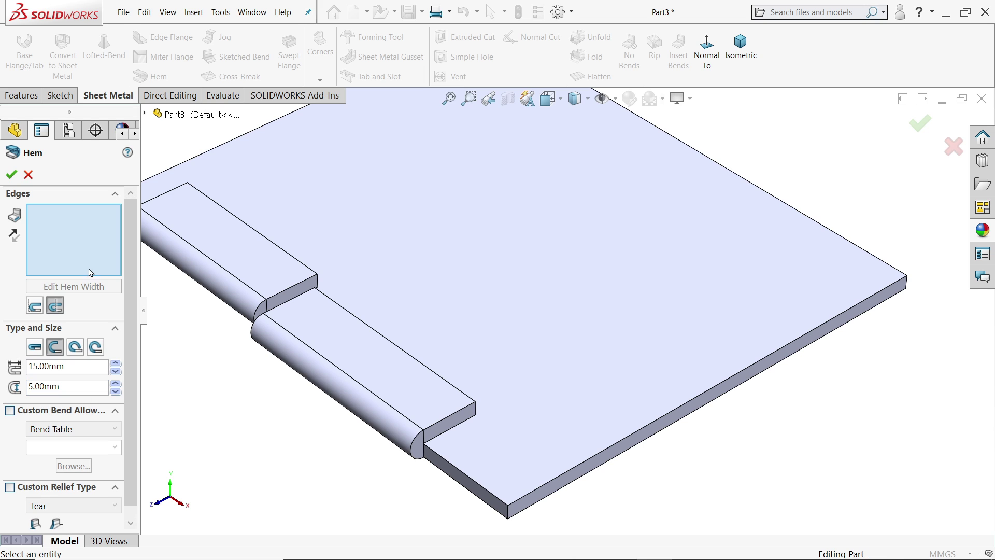
Apply the open hem to the plate's front edge and orbit to inspect its end profile.
left_click(646, 433)
scroll(575, 441, "up", 2)
scroll(574, 441, "down", 2)
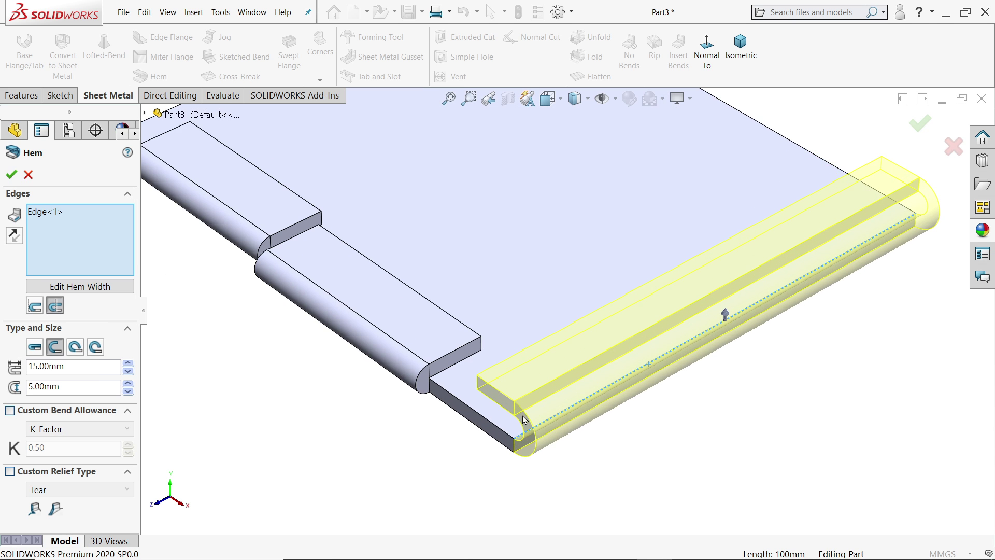
scroll(507, 429, "down", 2)
middle_click_drag(507, 429, 533, 390)
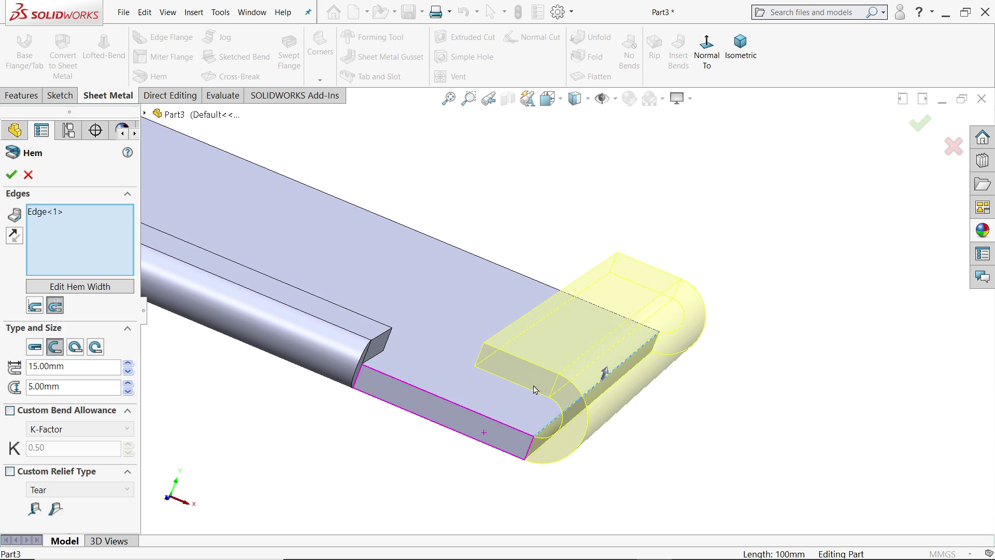
scroll(510, 409, "down", 2)
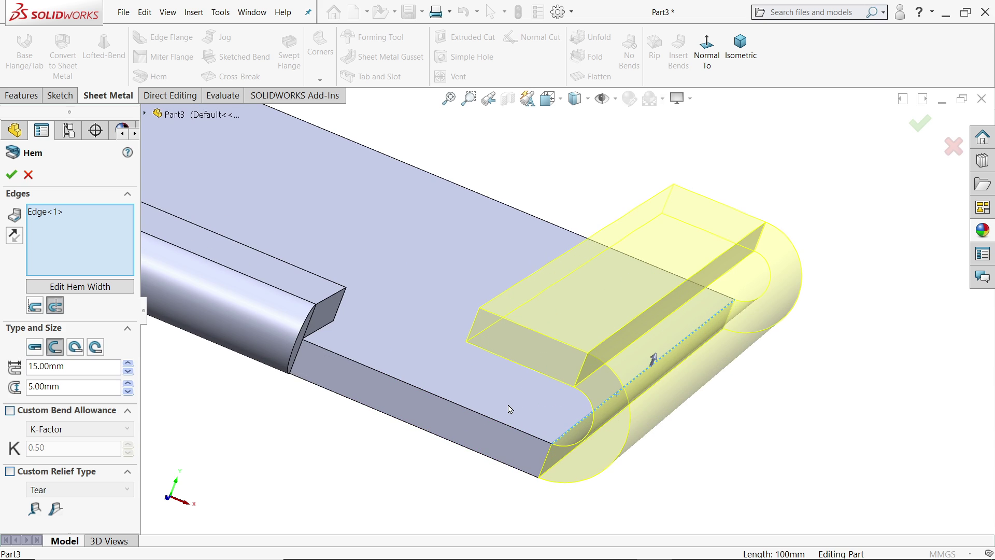
Preview the hem with material inside, then switch back to material outside and inspect it.
left_click(35, 310)
left_click(57, 307)
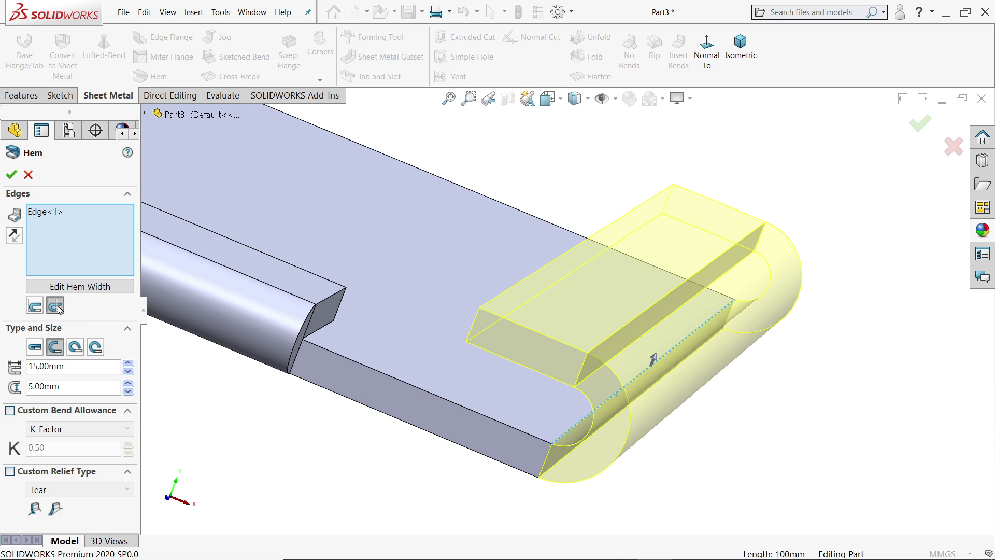
middle_click_drag(157, 331, 201, 372)
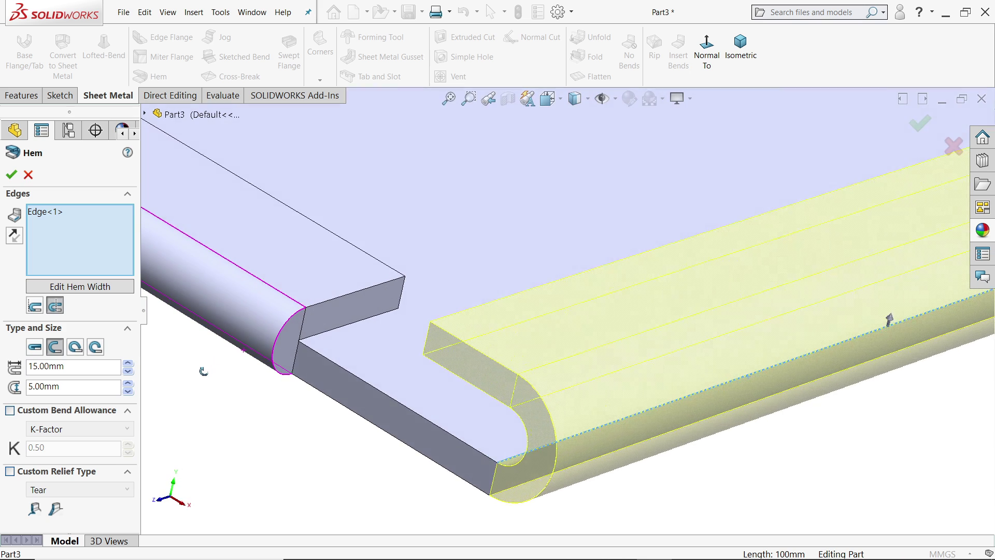
scroll(189, 404, "down", 3)
scroll(317, 378, "up", 5)
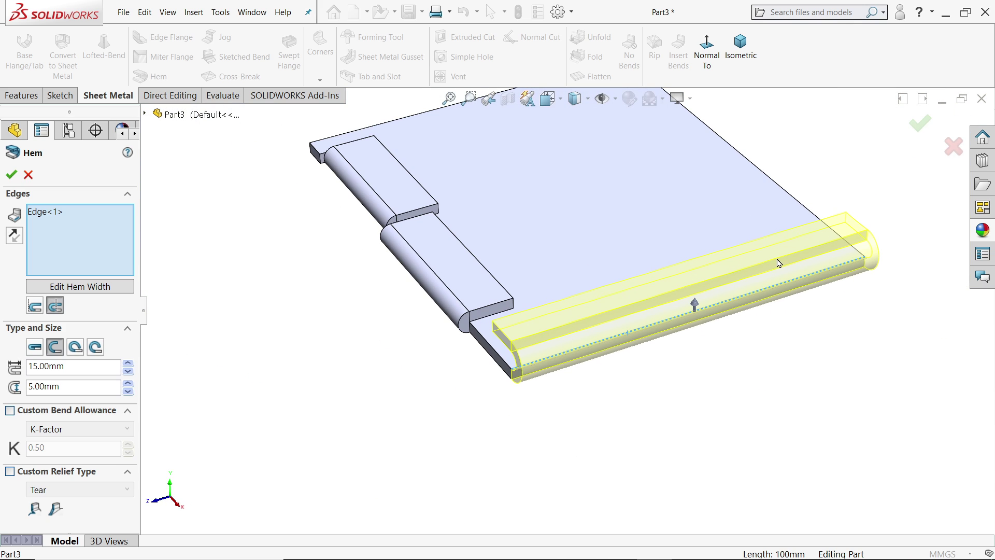
scroll(779, 264, "down", 1)
In the hem width sketch, shorten the profile line from both ends.
left_click(79, 287)
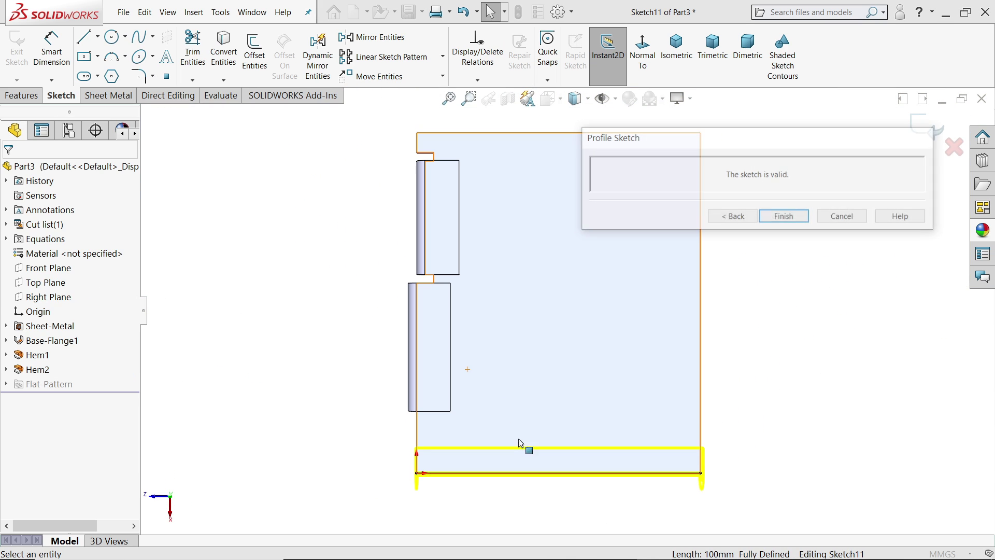
left_click_drag(270, 450, 405, 451)
scroll(740, 466, "up", 1)
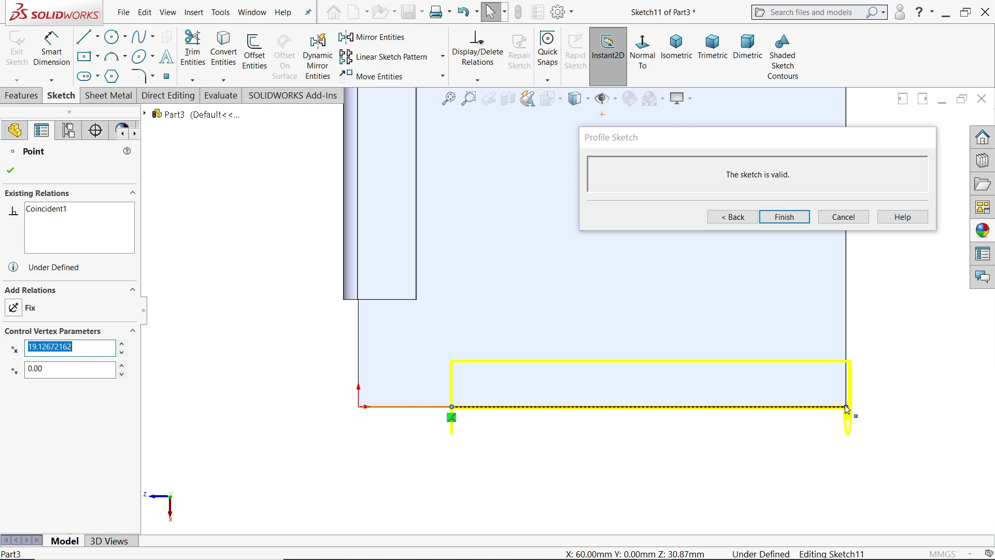
left_click_drag(847, 408, 751, 407)
Dimension the profile line to 60 mm long and 20 mm from the plate corner.
left_click(52, 52)
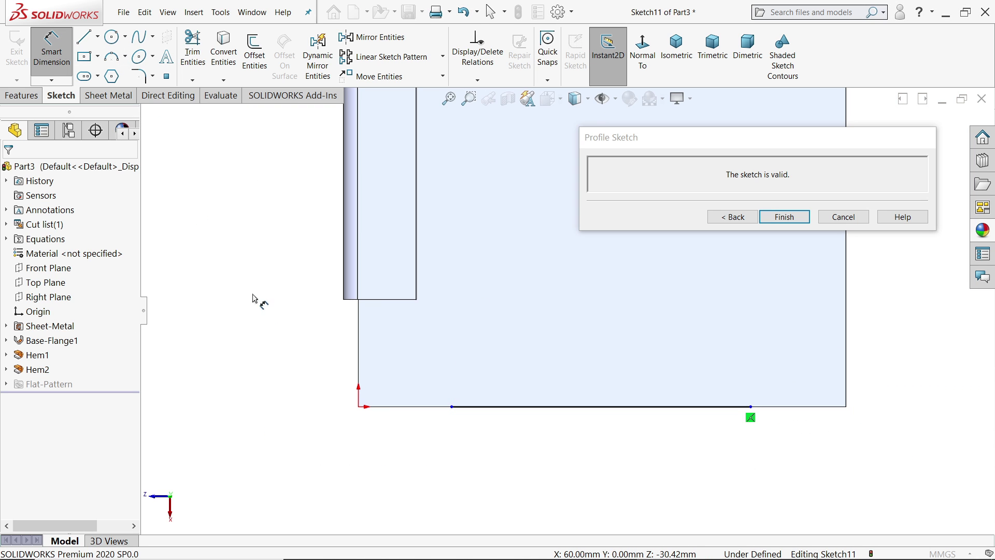
left_click(501, 407)
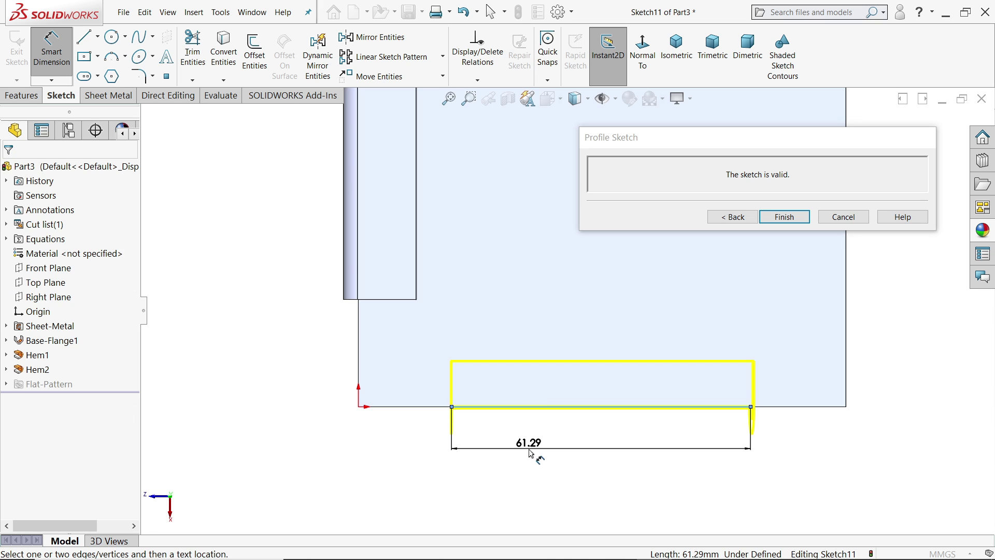
left_click(530, 446)
type("60")
key("Return")
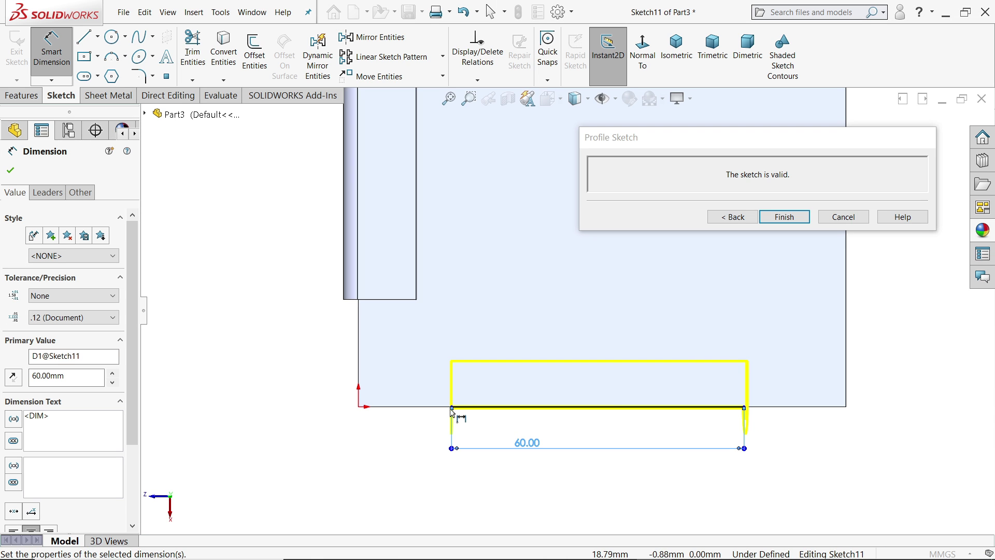
left_click(452, 408)
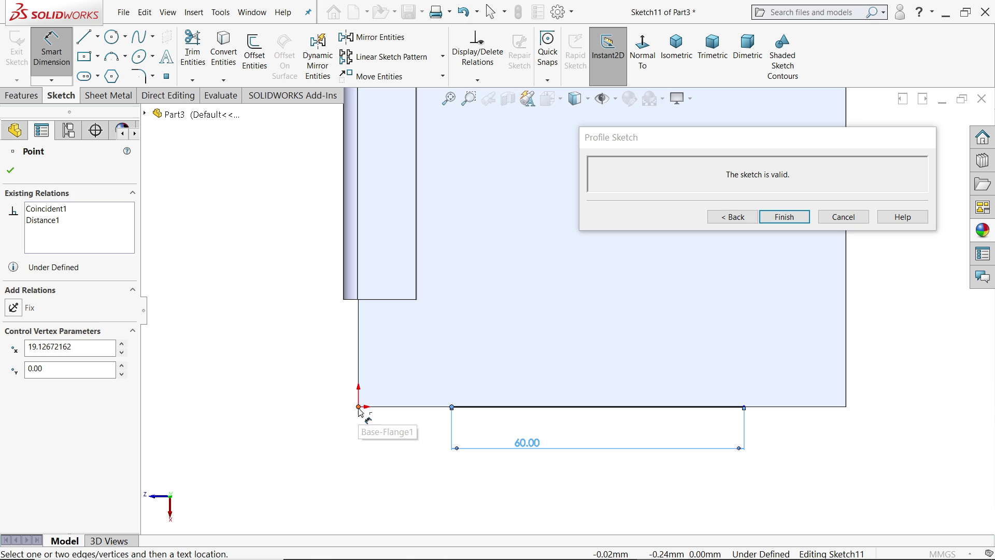
left_click(359, 406)
left_click(396, 433)
type("20")
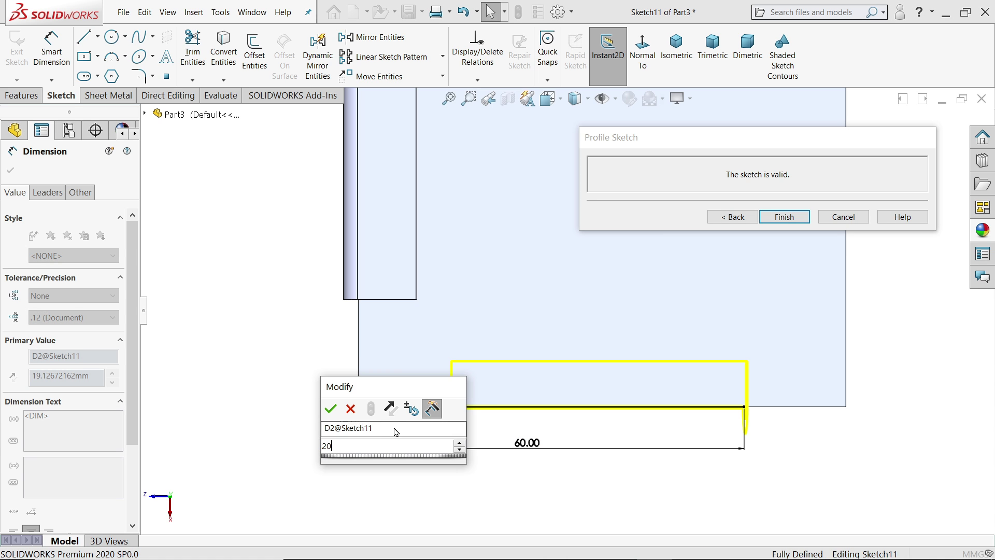
key("Return")
Return to the hem, check it in isometric view, and accept it as Hem3.
left_click(729, 220)
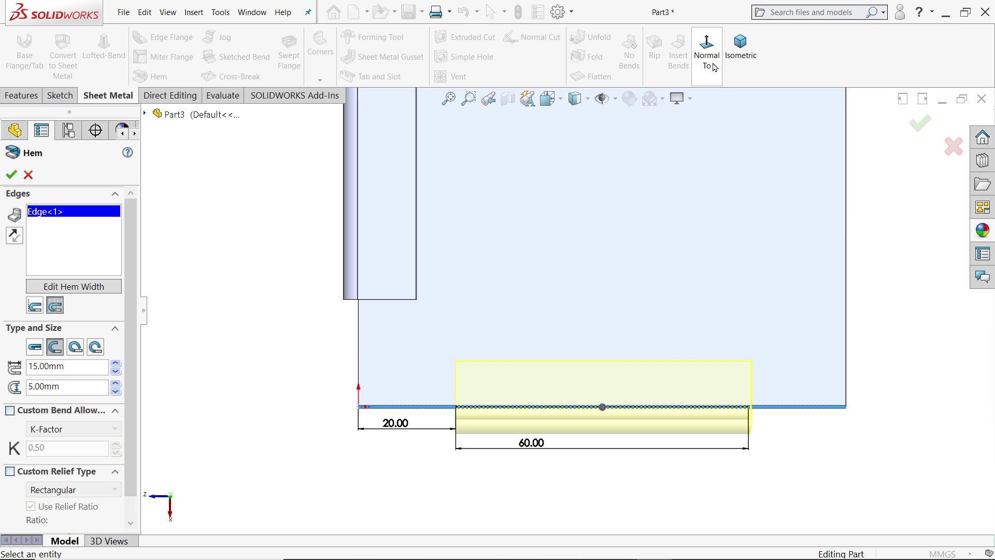
left_click(742, 49)
scroll(632, 408, "down", 5)
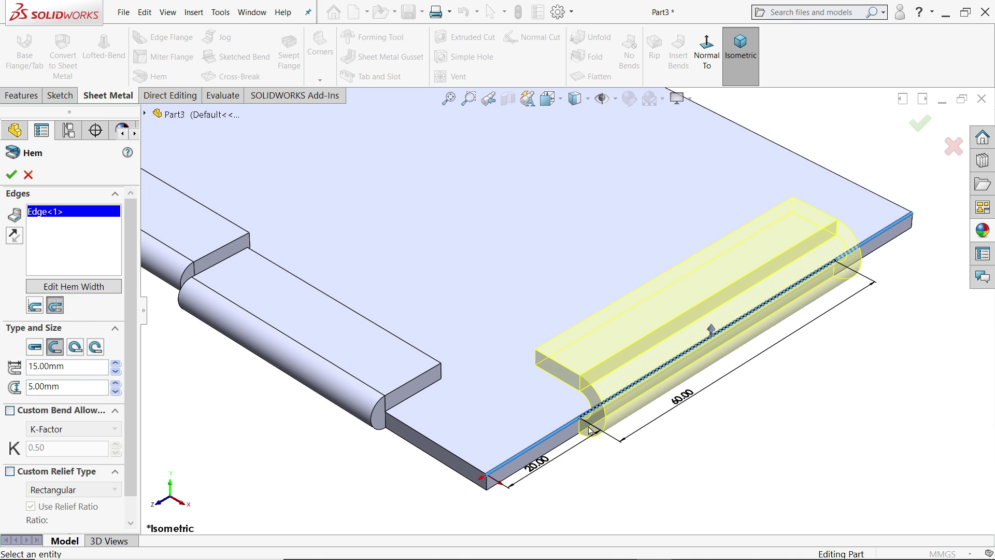
left_click(11, 174)
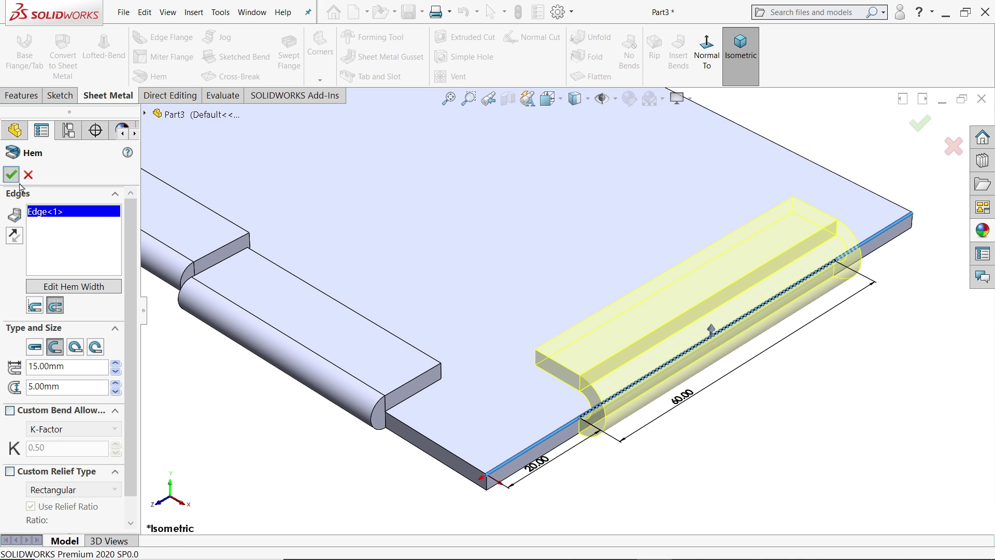
mouse_move(508, 310)
middle_mouse_down()
mouse_move(545, 303)
mouse_move(560, 251)
mouse_move(511, 285)
mouse_move(497, 313)
middle_mouse_up()
scroll(497, 313, "up", 5)
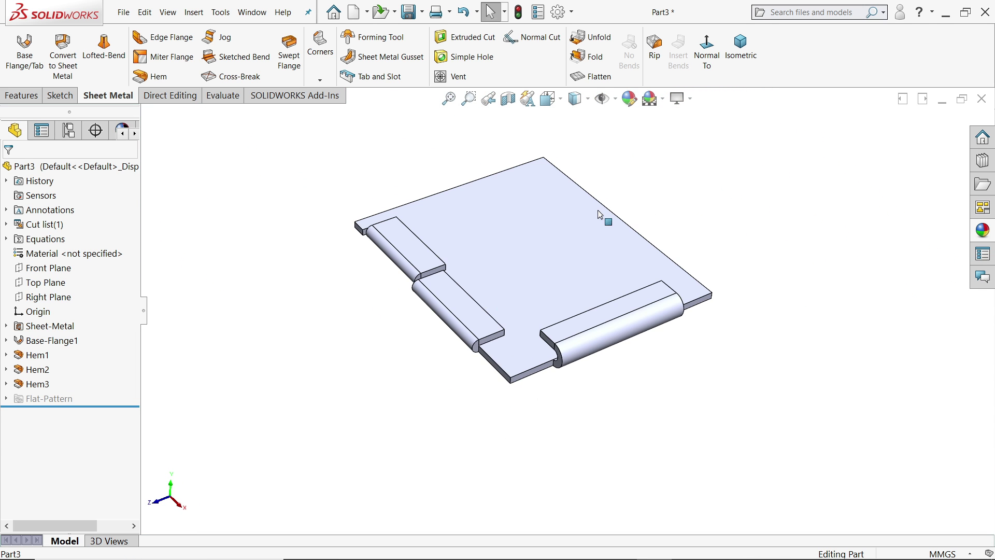
Start a fourth hem of Tear Drop type and try changing its 200° angle.
key("f")
left_click(157, 80)
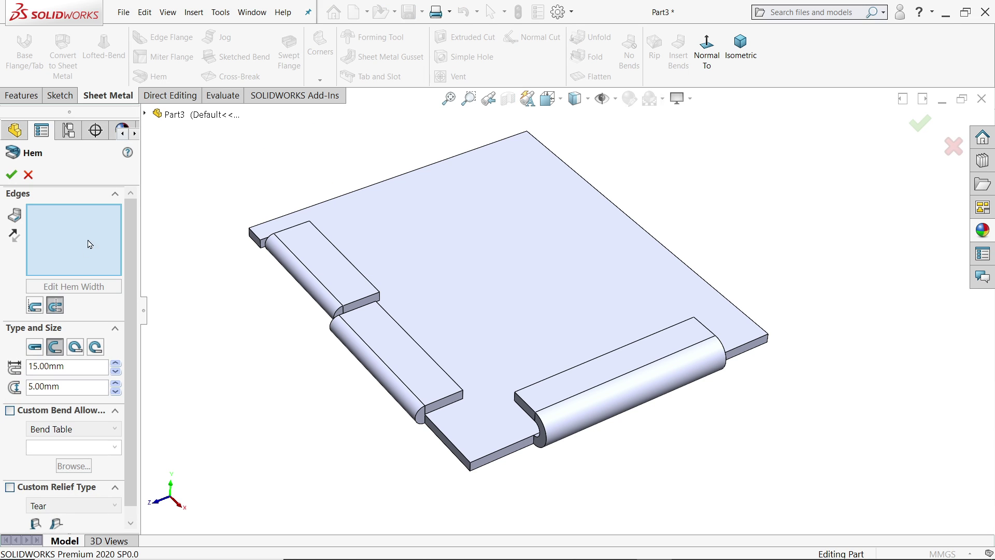
left_click(79, 350)
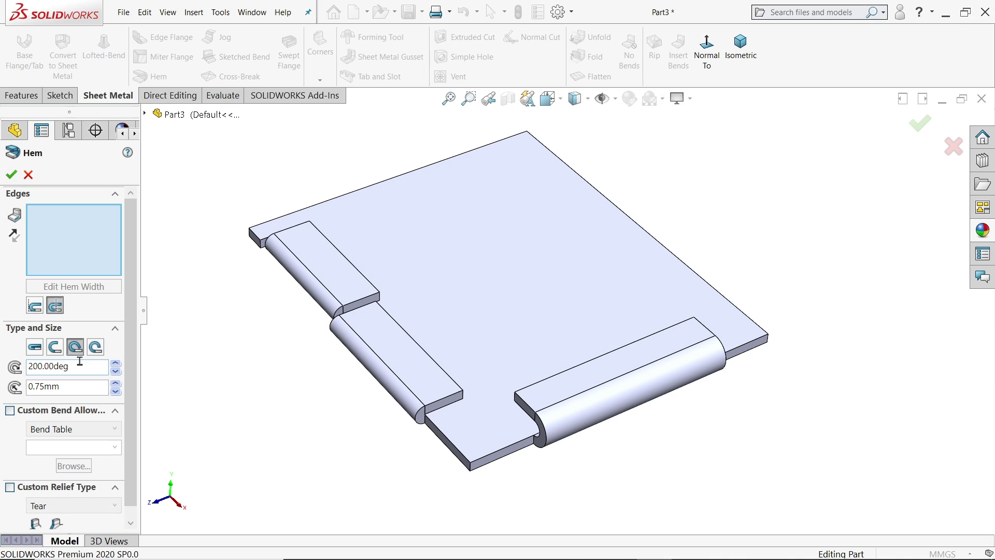
left_click(52, 366)
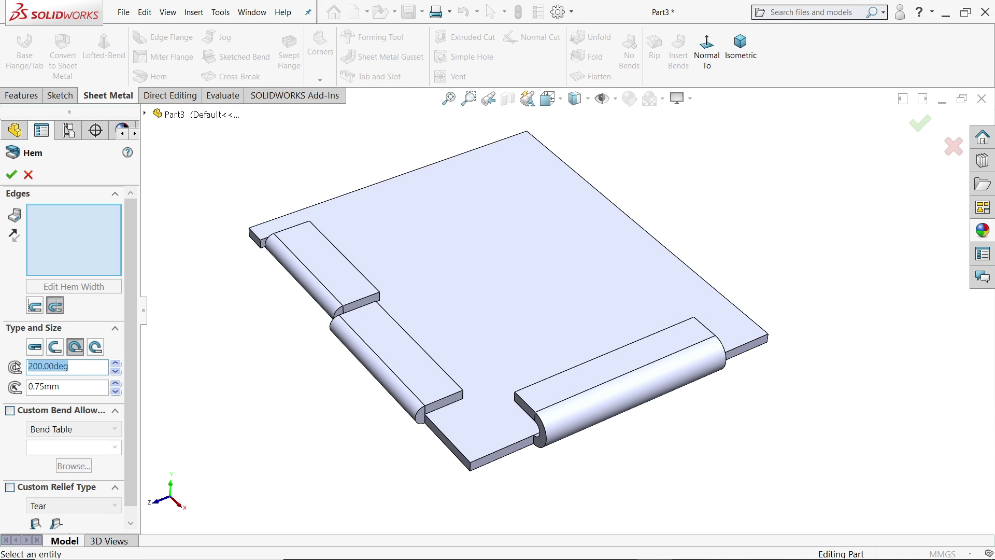
type("10")
key("Return")
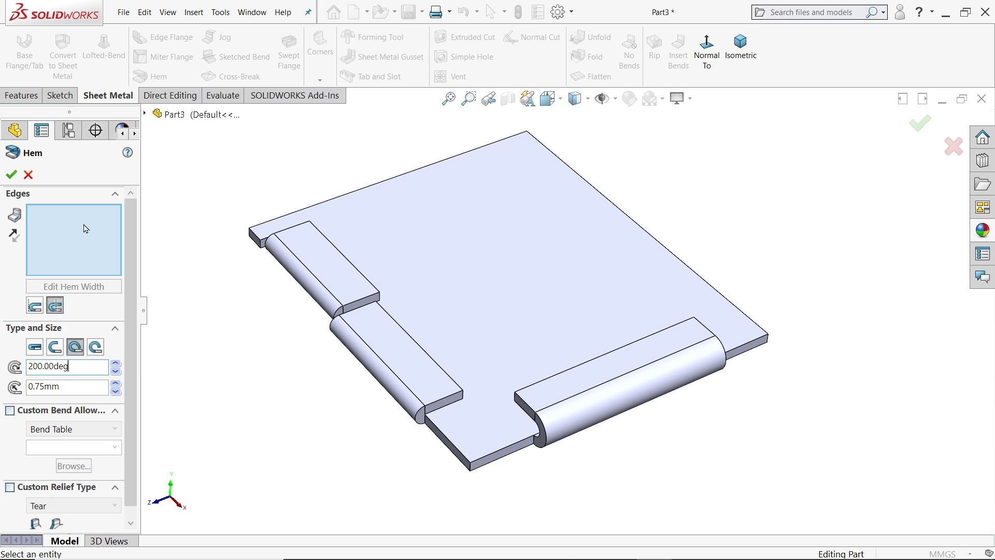
Apply the teardrop hem to the plate's right edge with a 225° angle and 2.5 mm radius.
left_click(699, 277)
scroll(741, 325, "down", 3)
scroll(770, 329, "down", 4)
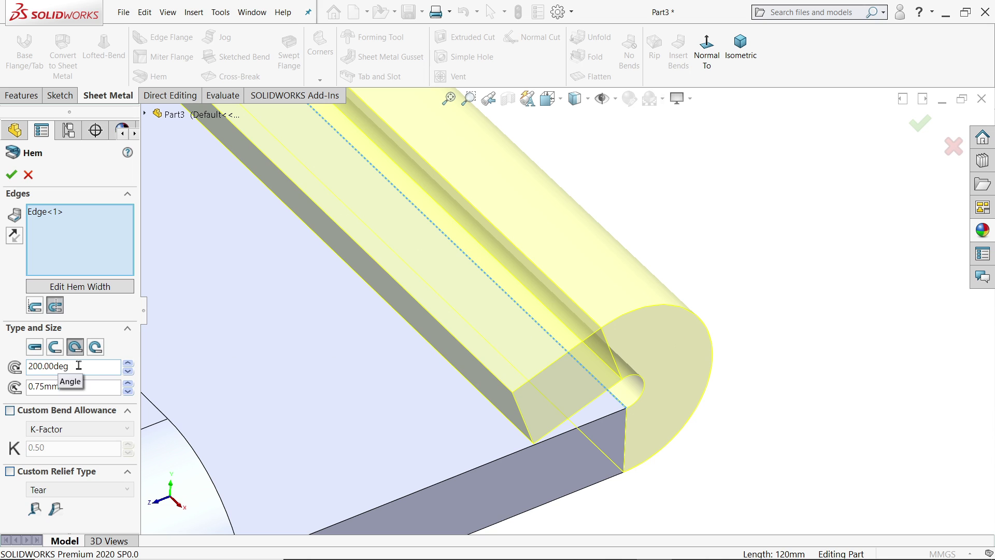
left_click(52, 366)
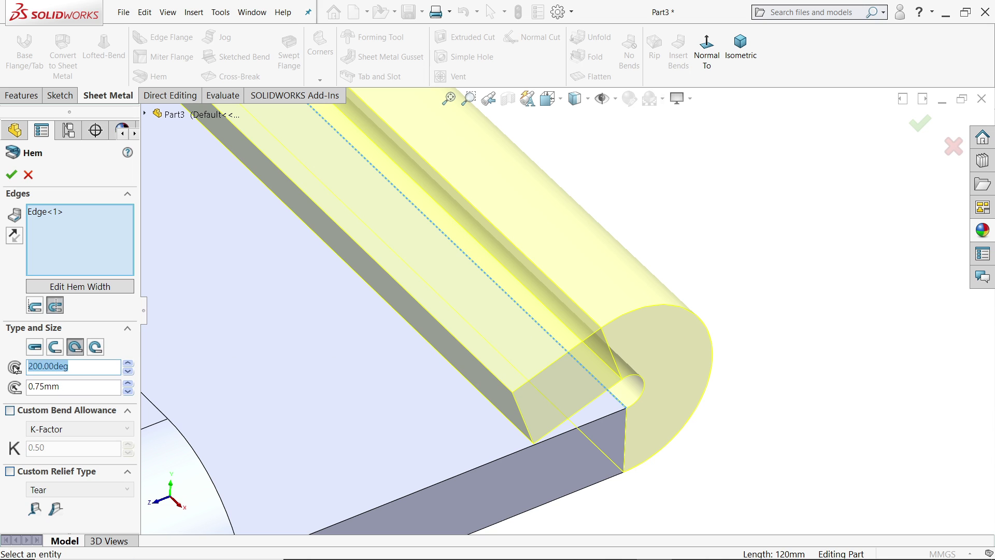
type("225")
key("Return")
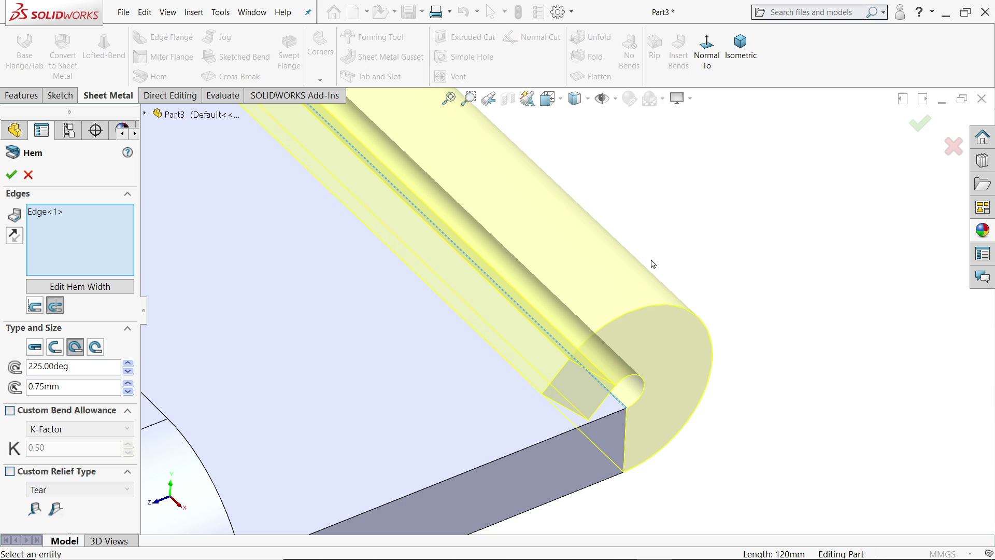
left_click(61, 388)
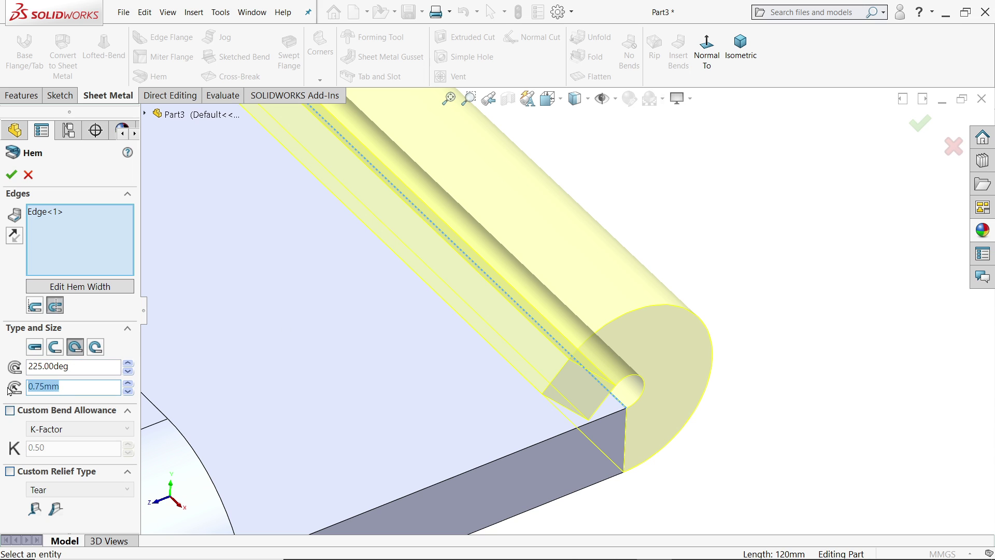
type("2.5")
key("Return")
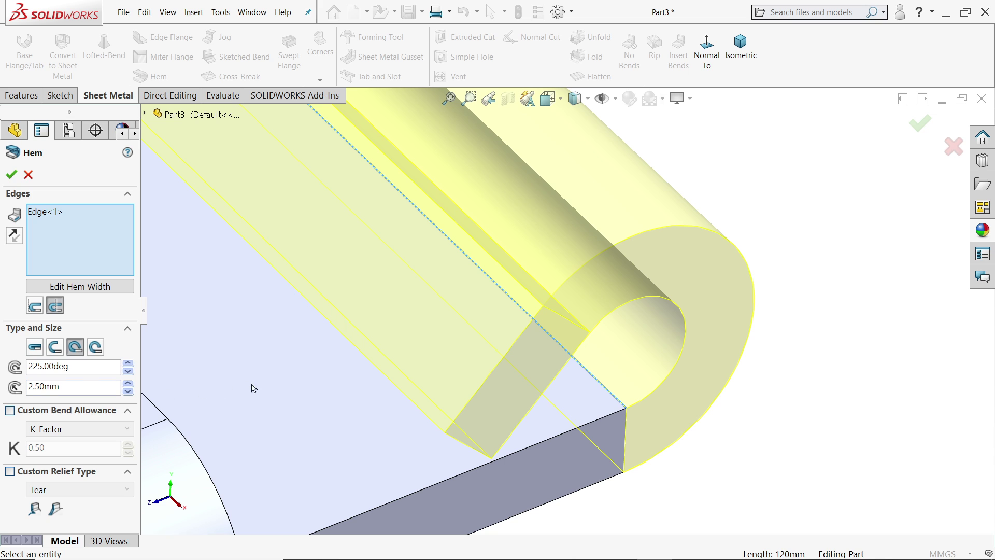
Toggle the hem to material inside, then bend outside, and open its width profile sketch.
scroll(411, 371, "up", 8)
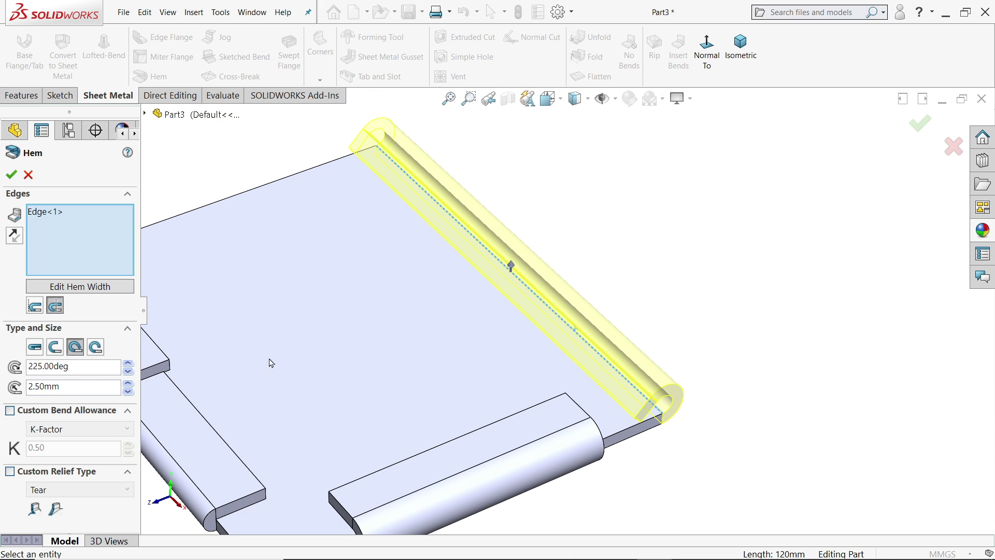
left_click(38, 309)
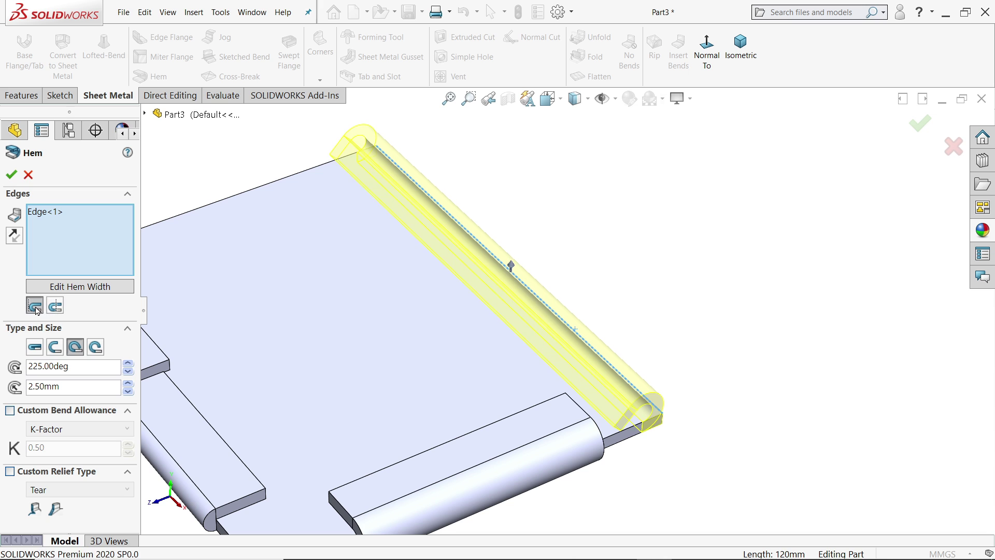
left_click(55, 309)
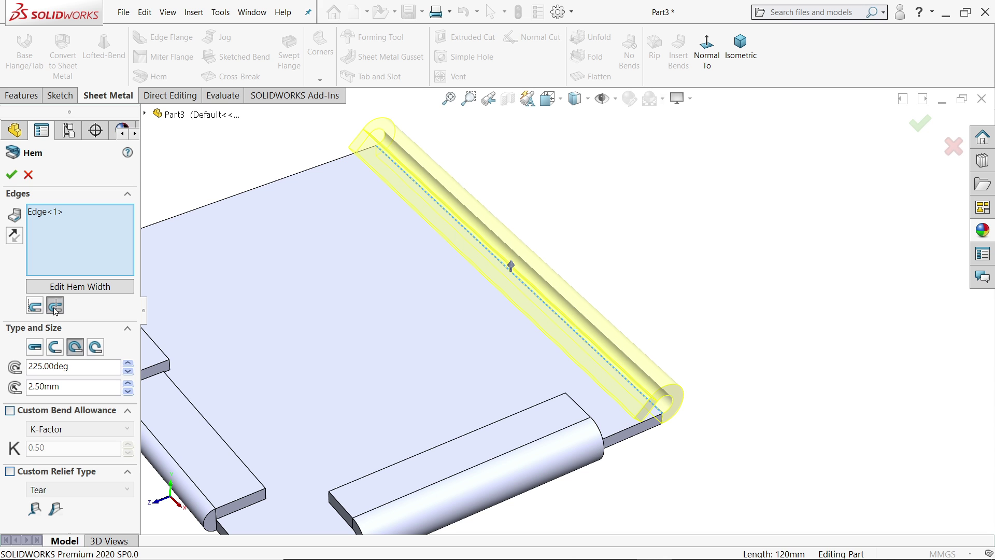
left_click(80, 286)
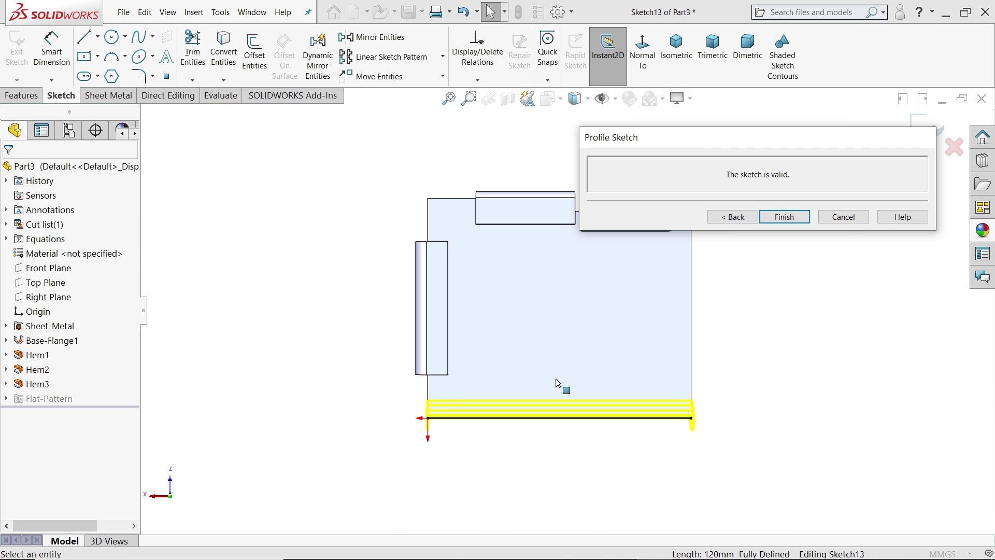
Shorten the hem profile line from both ends and dimension it to 80 mm.
left_click_drag(298, 460, 384, 460)
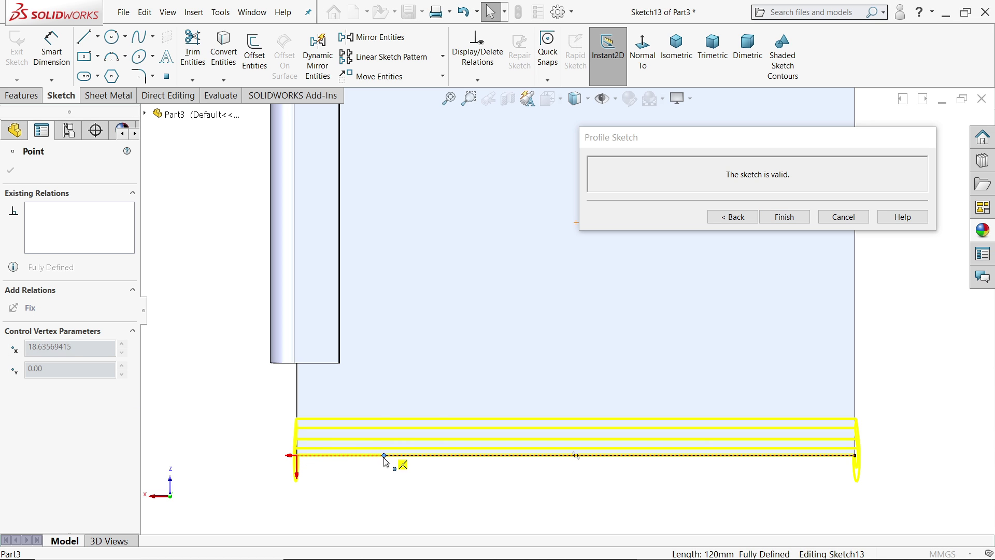
left_click_drag(859, 462, 776, 456)
key("d")
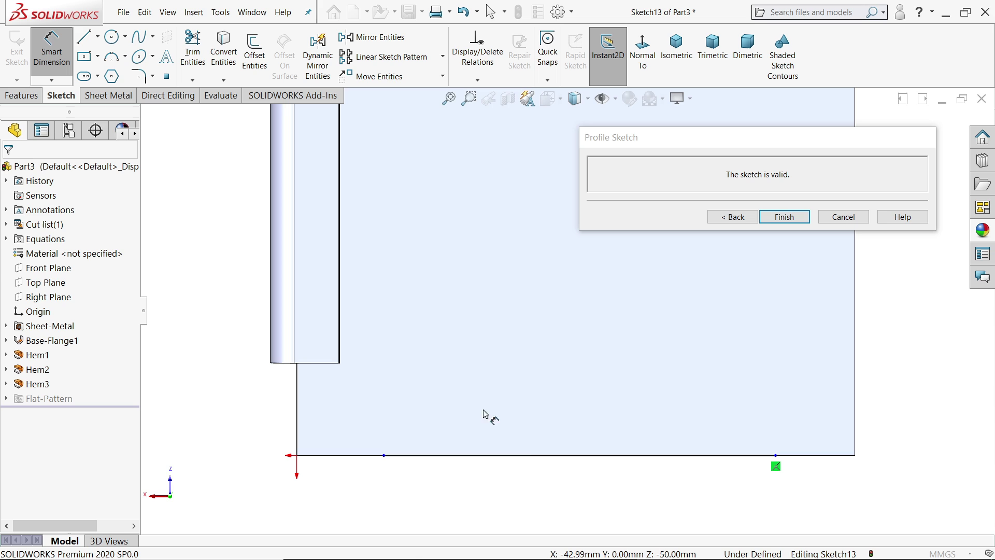
left_click(570, 456)
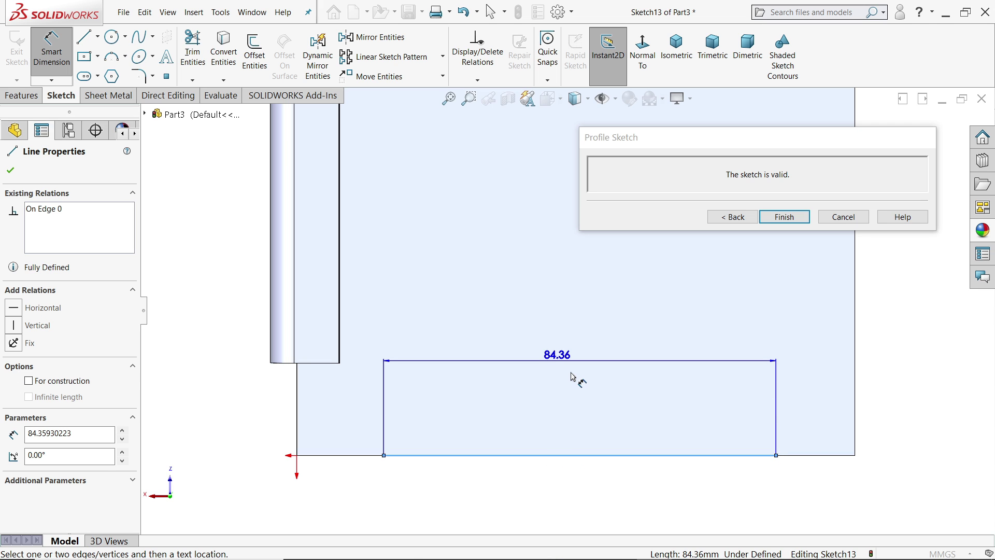
left_click(576, 377)
type("80")
key("Return")
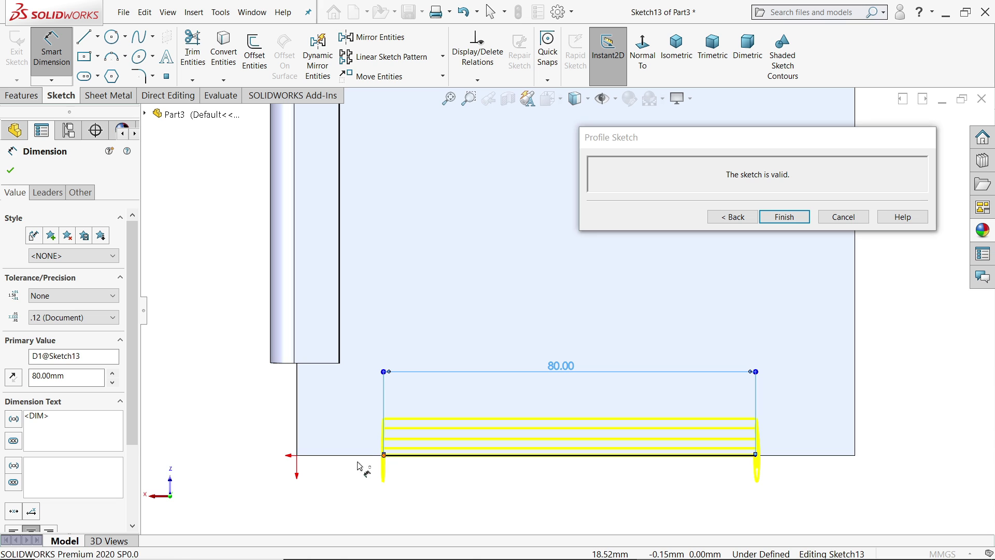
Dimension the line's start 20 mm from the origin and return to the hem.
left_click(384, 455)
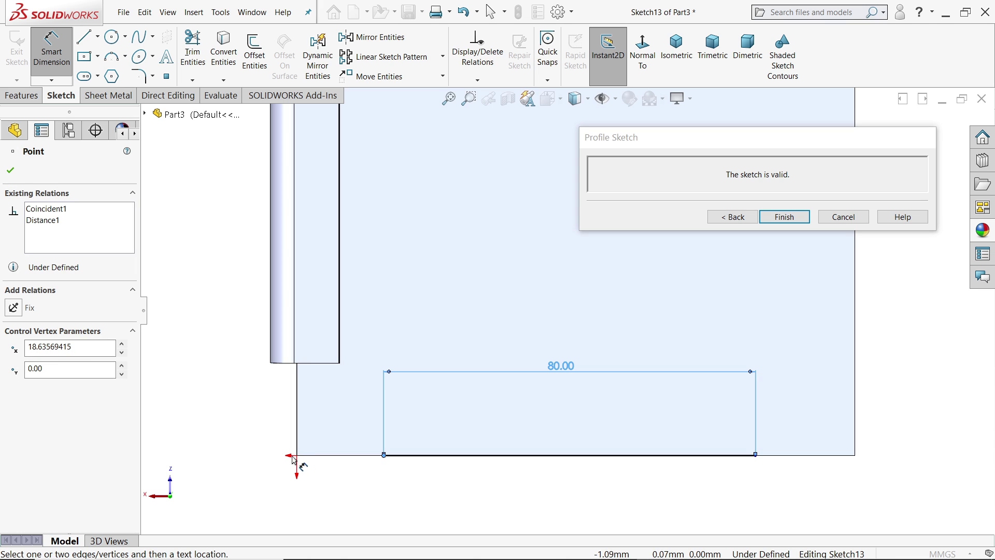
left_click(298, 457)
left_click(343, 436)
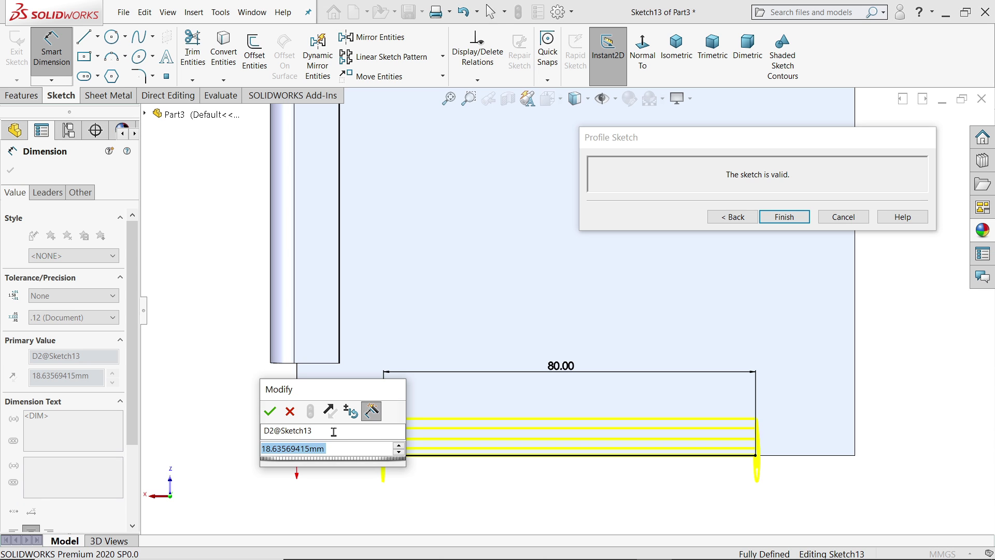
type("20")
key("Return")
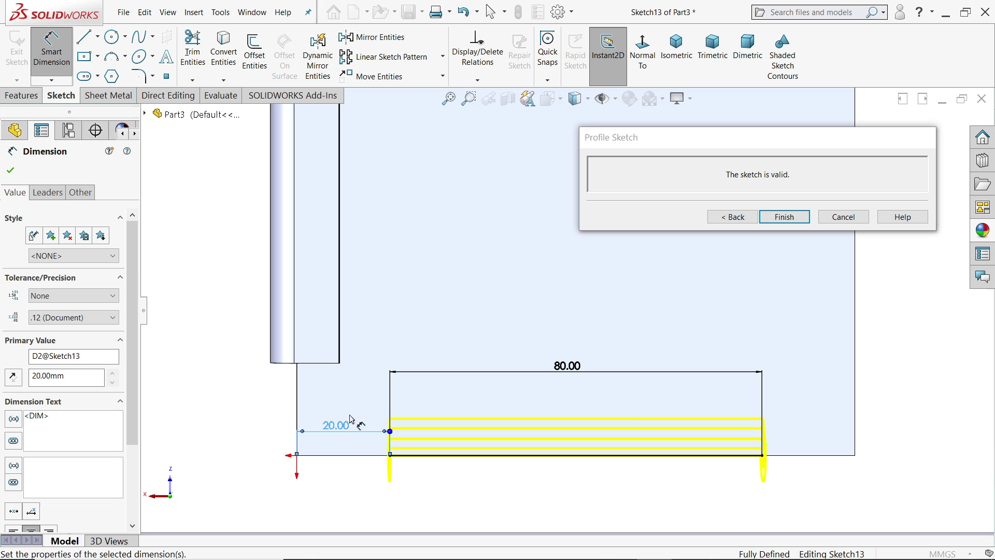
left_click(728, 217)
View the hem in isometric and set its position to material inside.
left_click(745, 57)
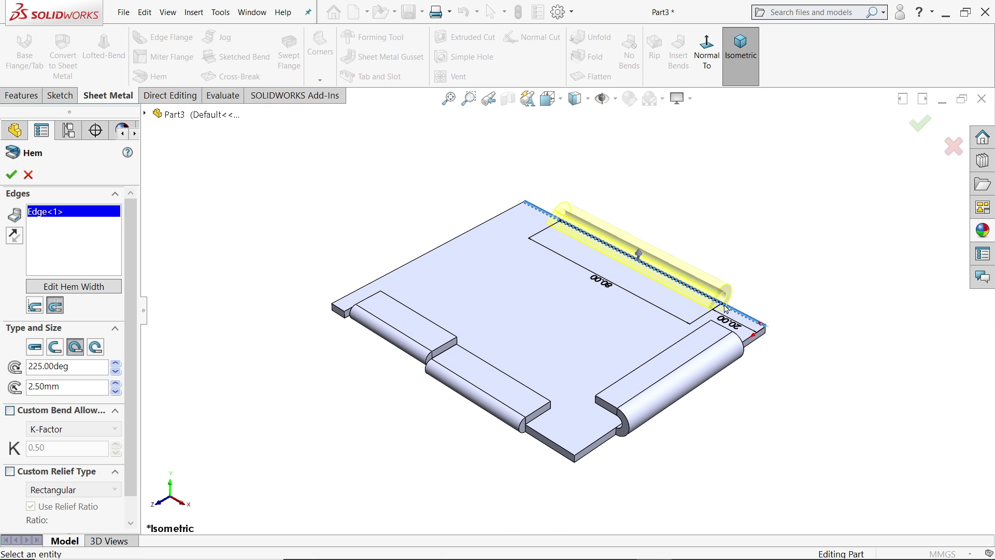
scroll(674, 307, "down", 5)
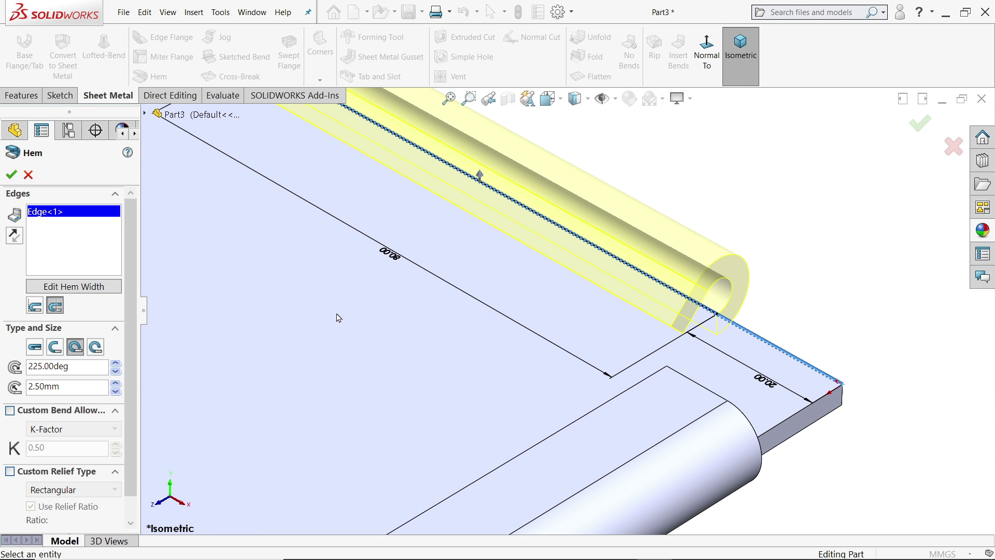
scroll(131, 344, "down", 1)
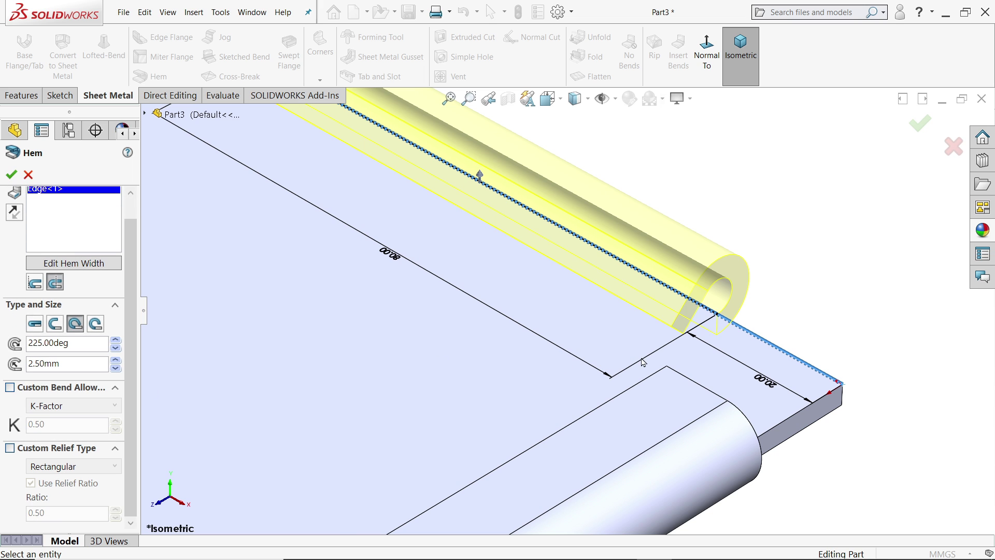
middle_click_drag(643, 362, 527, 363)
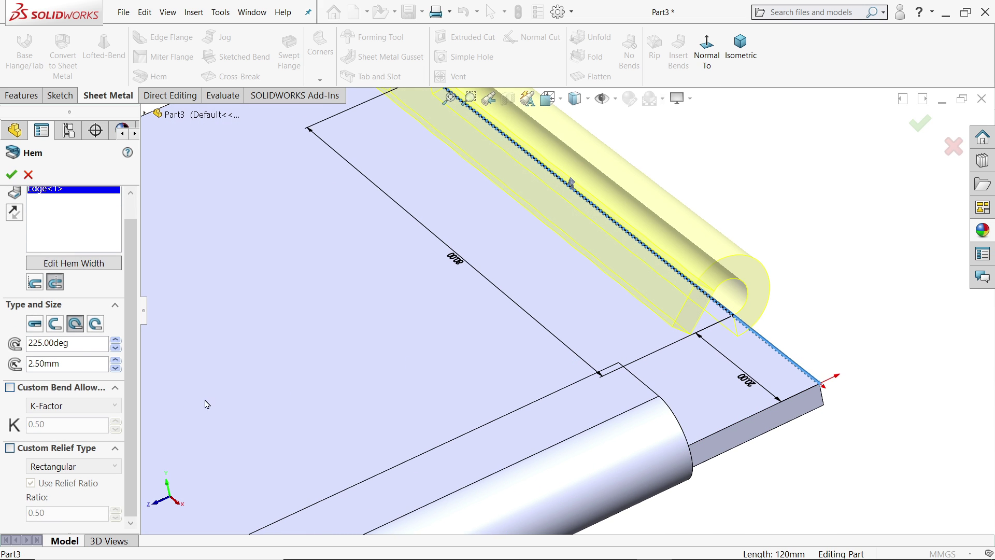
left_click(35, 285)
Enable a custom rectangular relief with ratio 1 and accept the teardrop hem as Hem4.
scroll(755, 354, "down", 5)
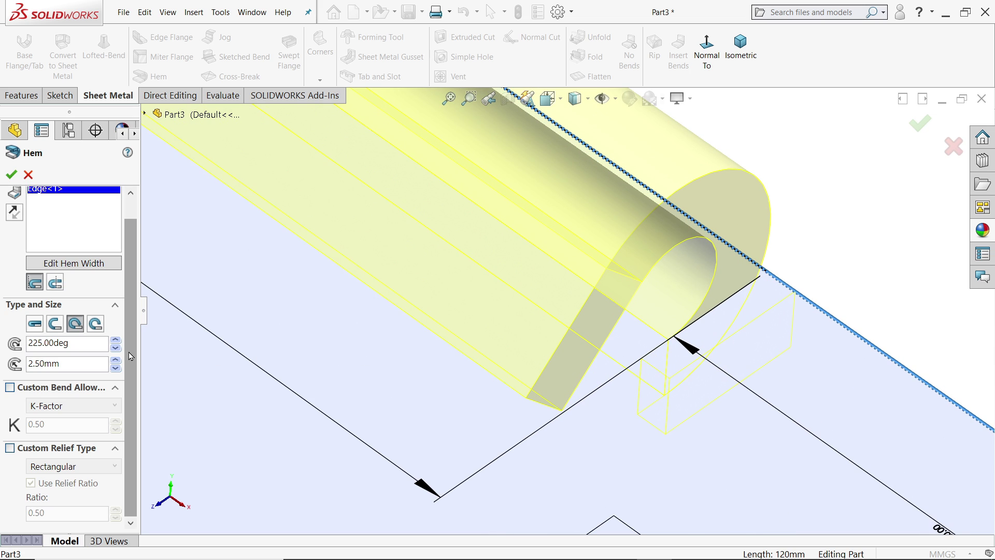
left_click(8, 449)
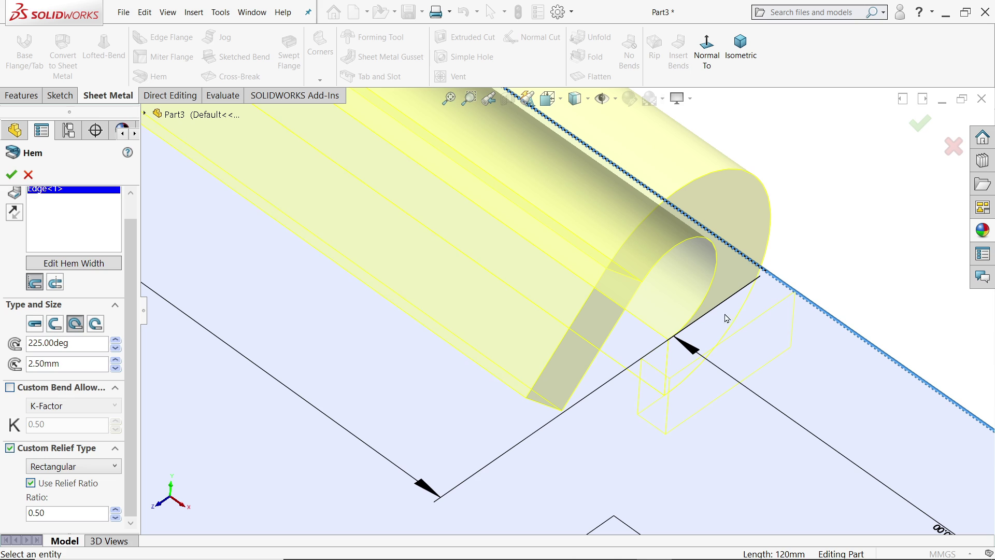
left_click_drag(56, 513, 28, 515)
type("1")
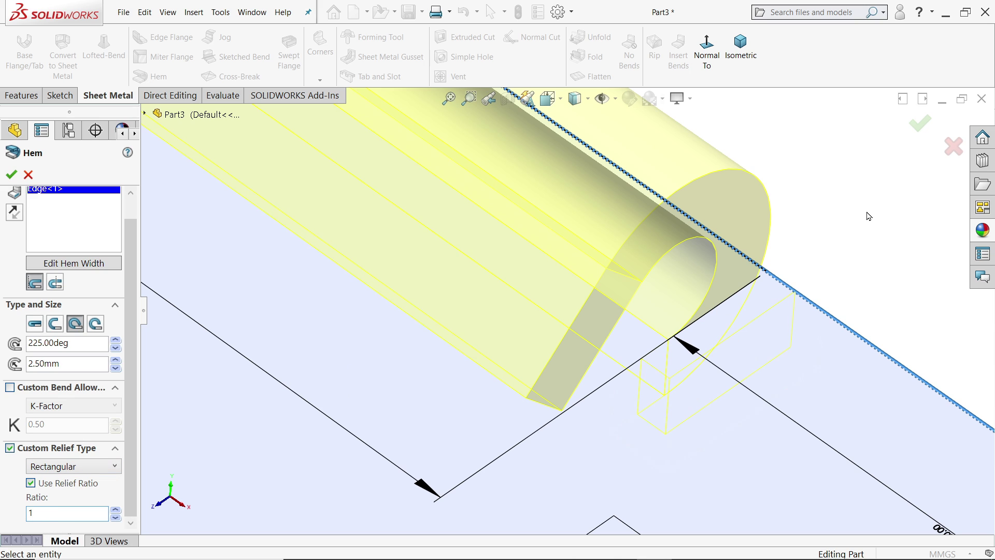
key("Return")
scroll(740, 288, "up", 3)
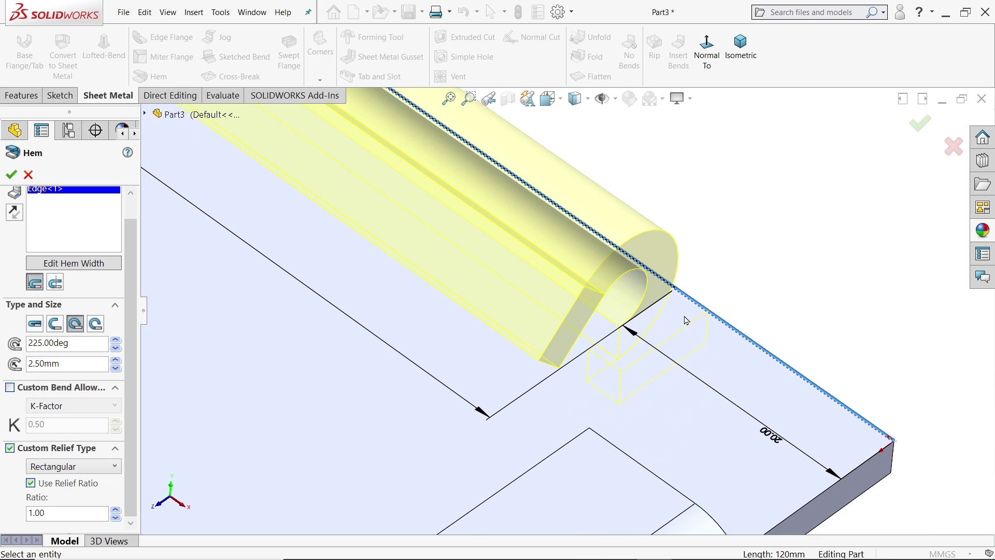
middle_click_drag(686, 320, 718, 290)
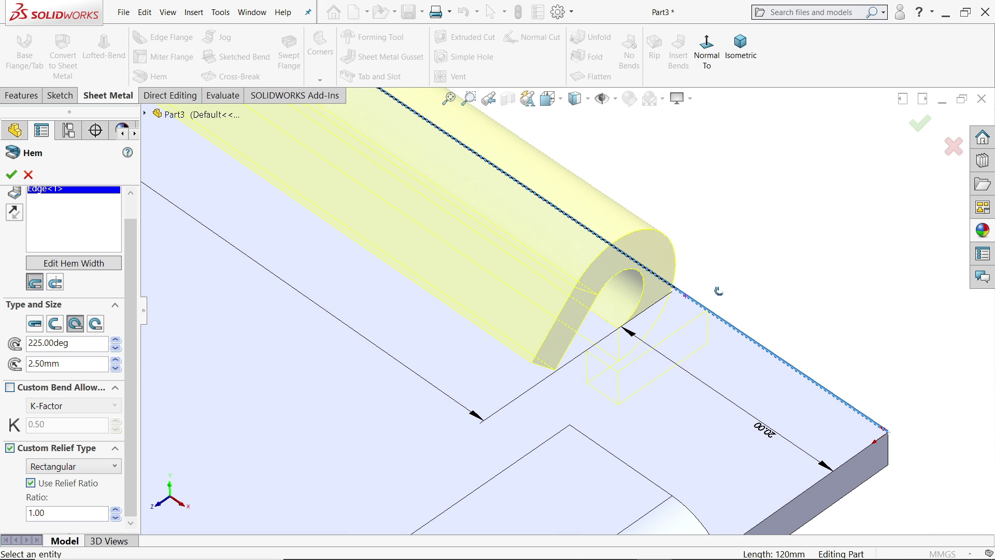
left_click(11, 174)
Unfold the plate into its flat pattern.
scroll(628, 311, "up", 5)
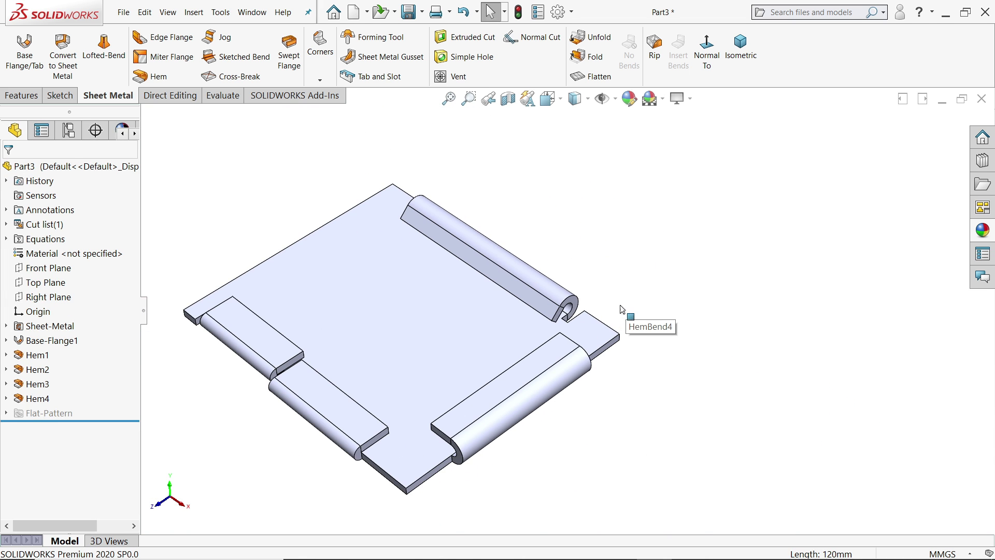
scroll(495, 265, "down", 3)
middle_click_drag(495, 265, 469, 290)
left_click(591, 76)
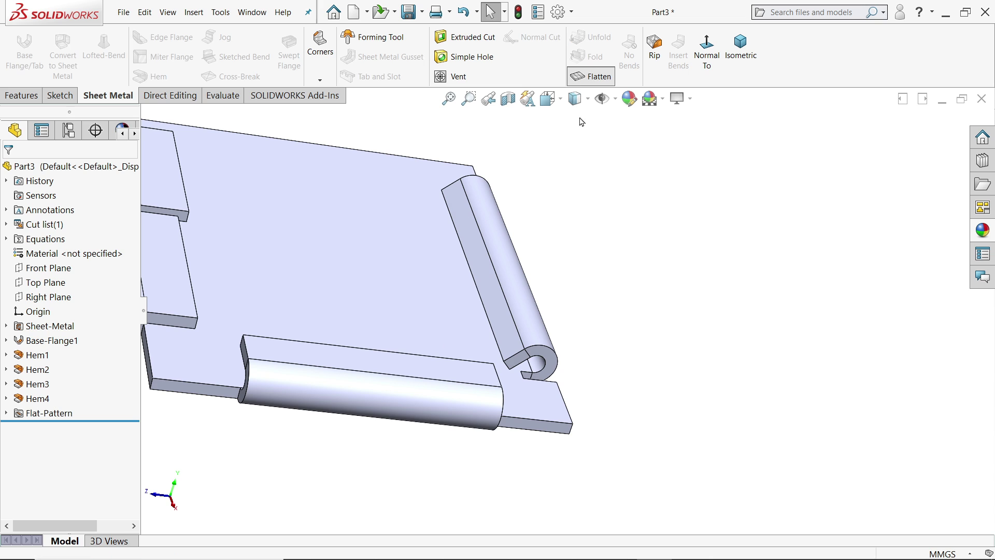
scroll(518, 322, "down", 8)
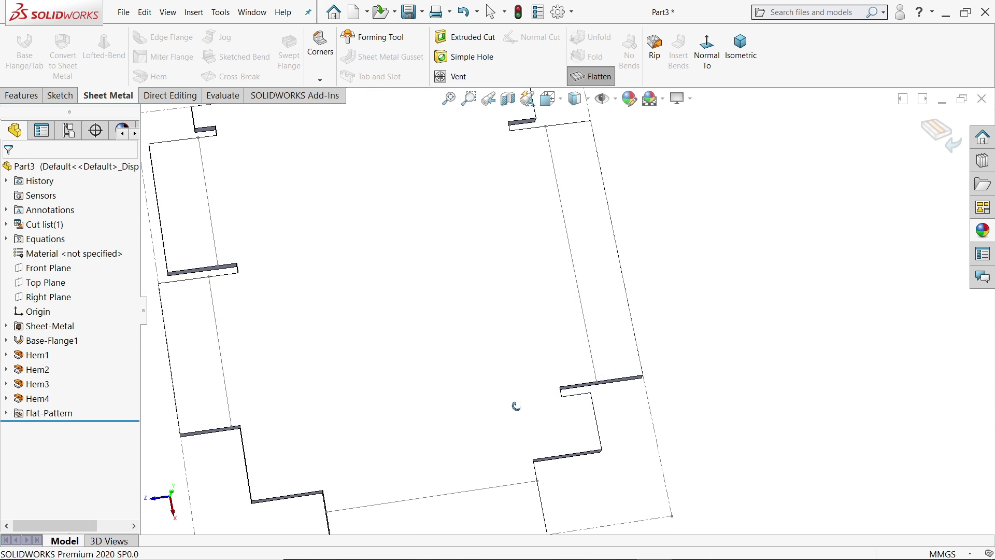
Inspect the flat pattern face-on, then fold the plate back and view it in isometric.
scroll(589, 360, "up", 5)
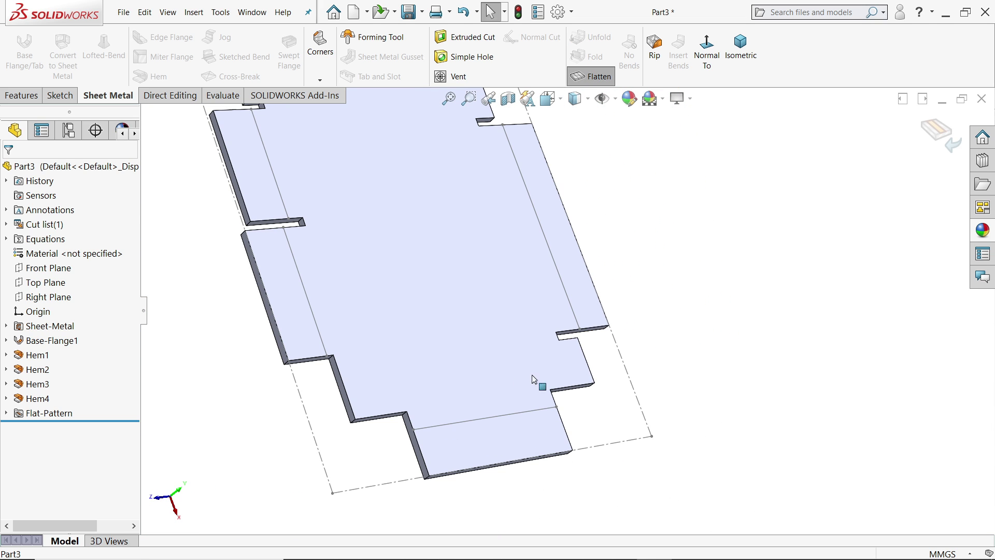
scroll(335, 345, "down", 2)
middle_click_drag(333, 240, 458, 276)
left_click(595, 82)
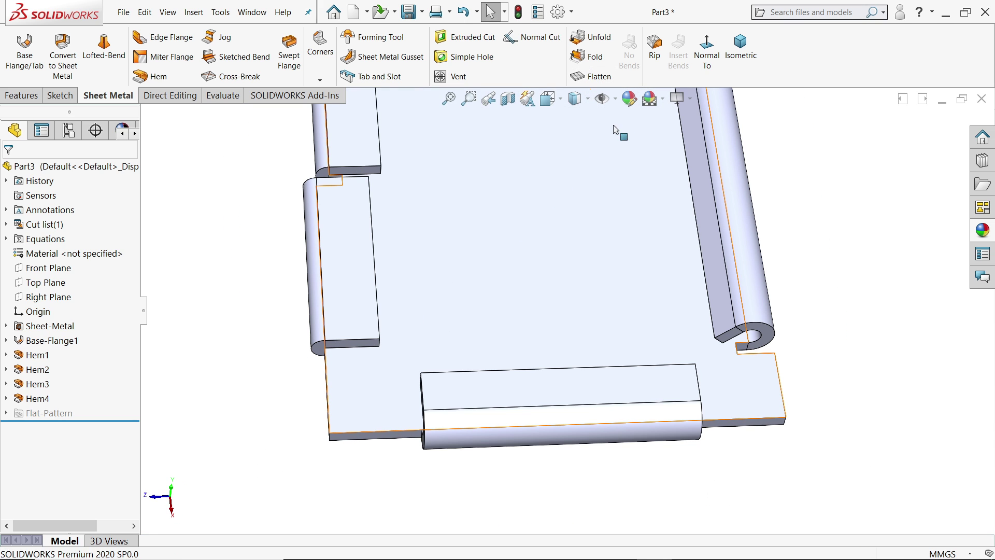
left_click(740, 62)
scroll(489, 234, "down", 3)
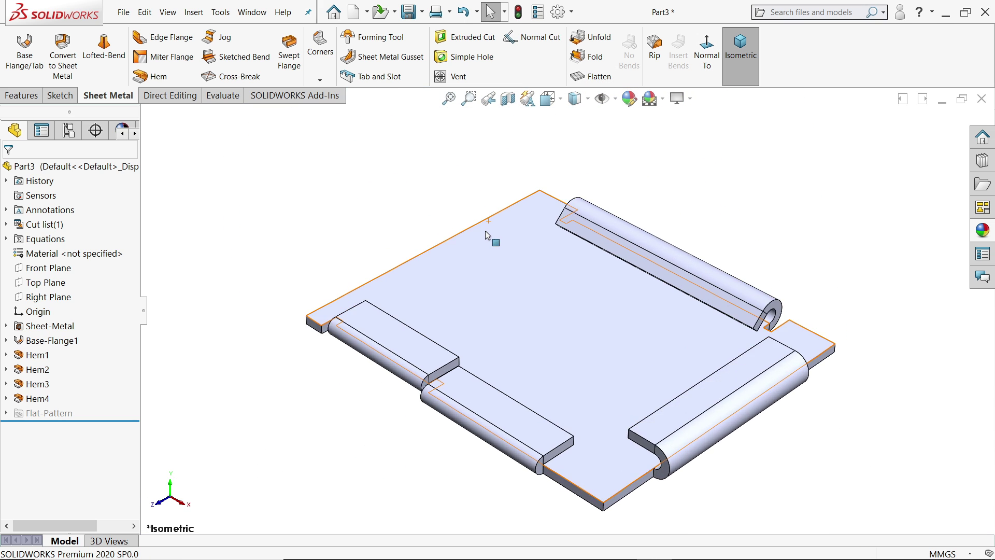
Start a rolled hem and apply it to the plate's top-left edge.
left_click(158, 77)
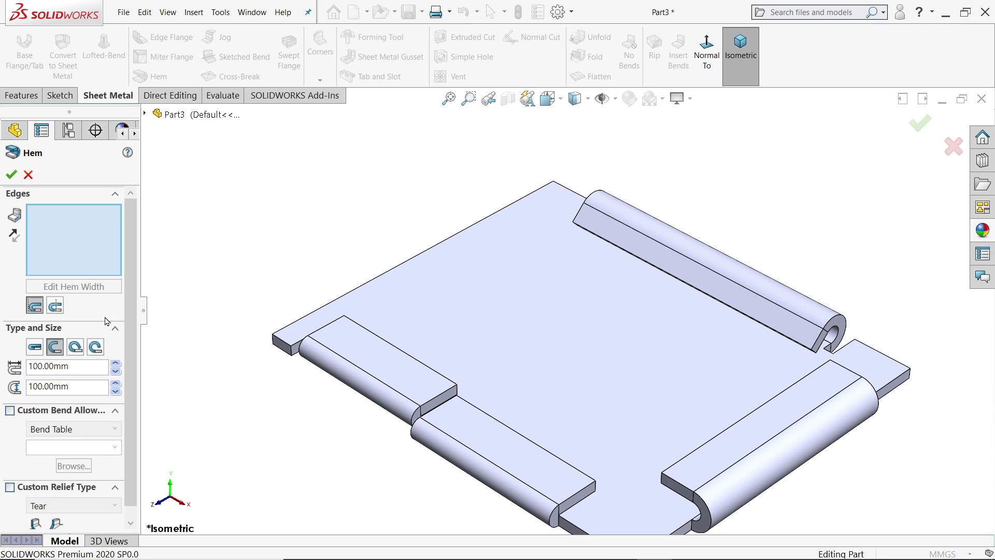
left_click(95, 349)
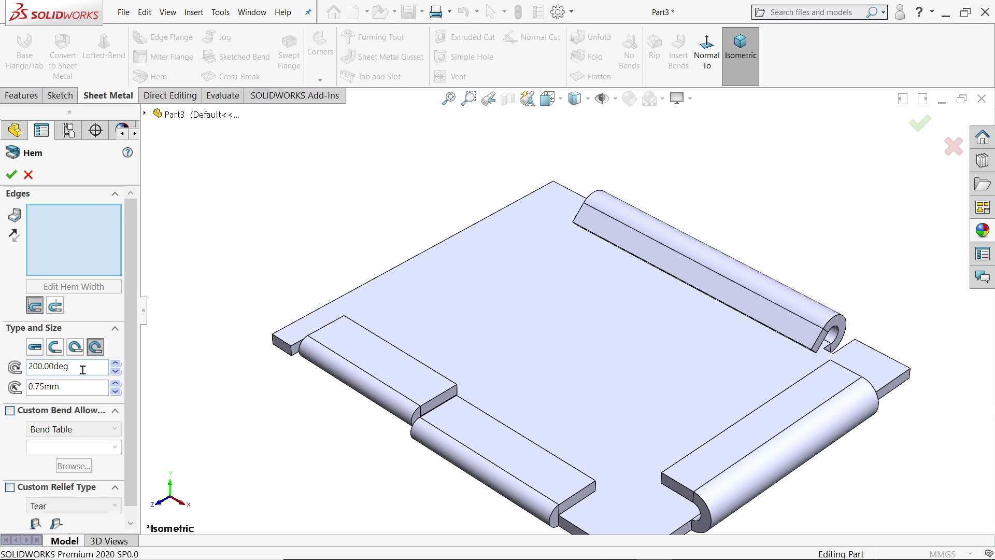
left_click_drag(83, 369, 4, 366)
type("0")
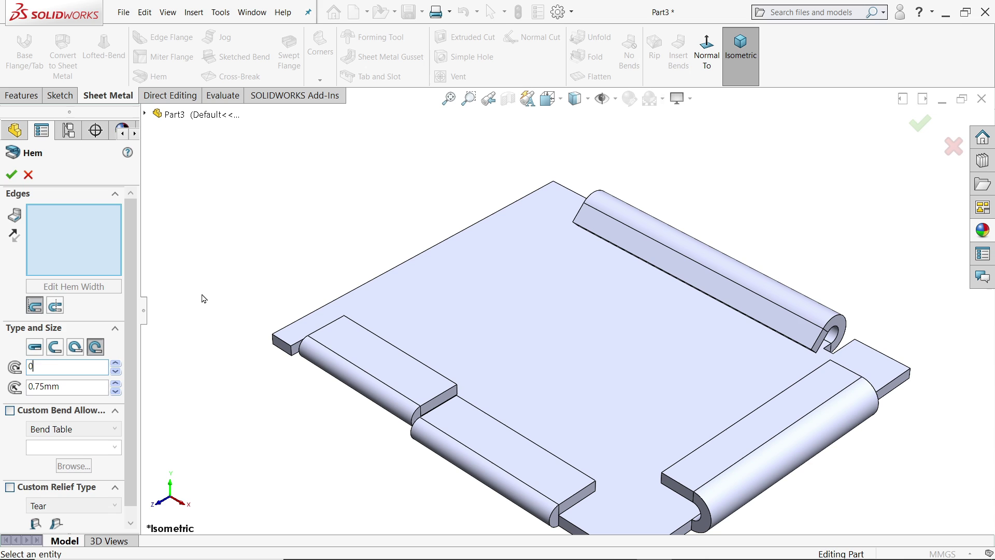
key("Return")
left_click(420, 264)
scroll(425, 295, "down", 1)
scroll(425, 295, "down", 2)
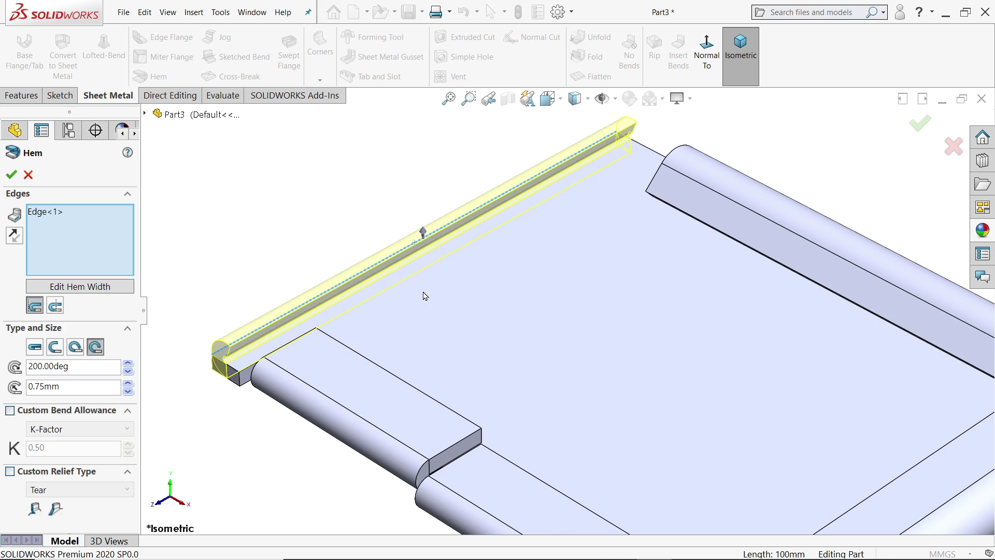
scroll(203, 329, "up", 2)
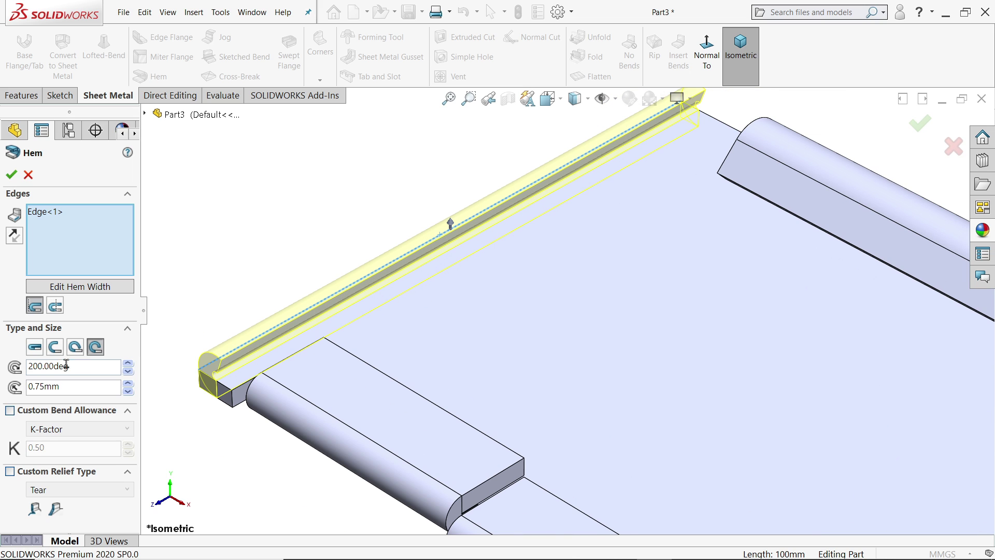
Set the rolled hem's angle to 300° and its radius to 3 mm.
double_click(79, 365)
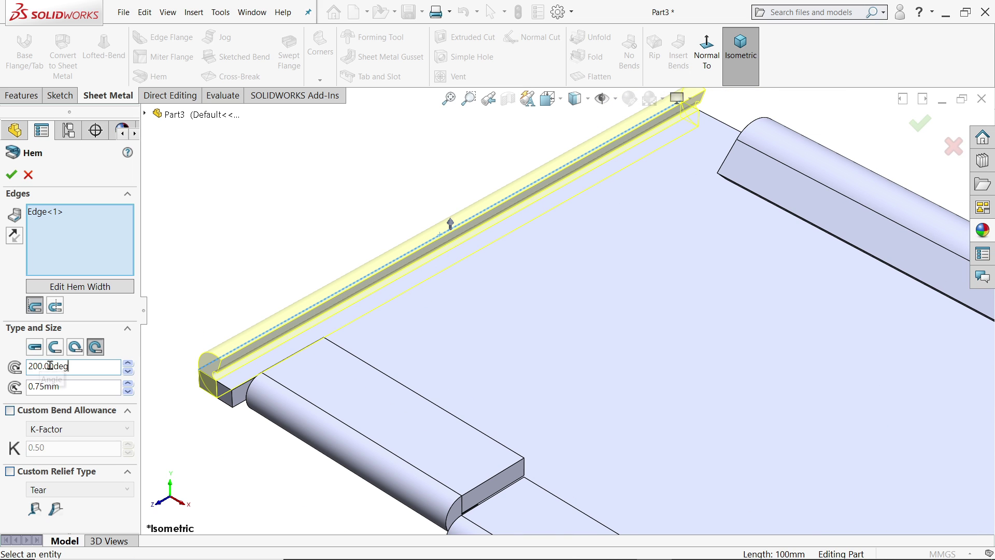
type("0")
key("Return")
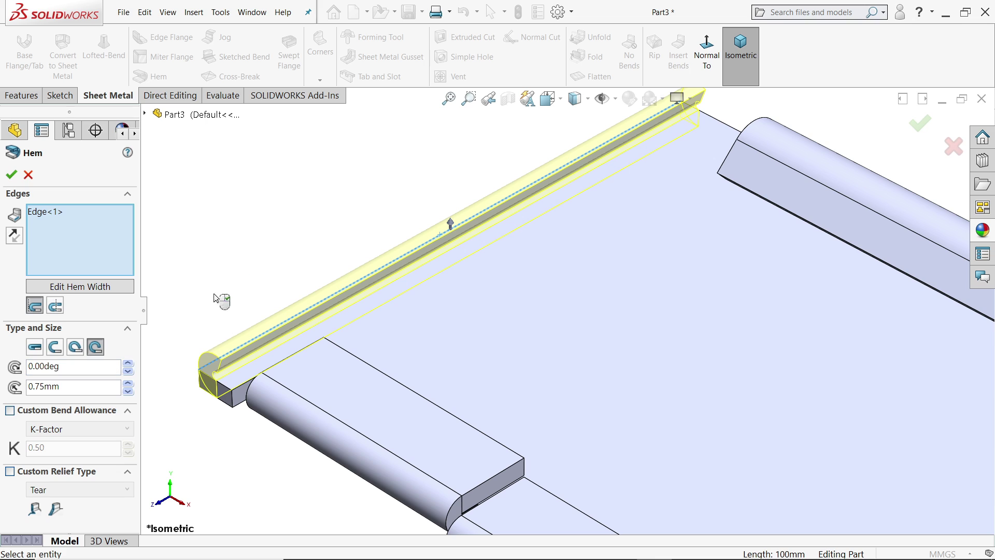
double_click(44, 368)
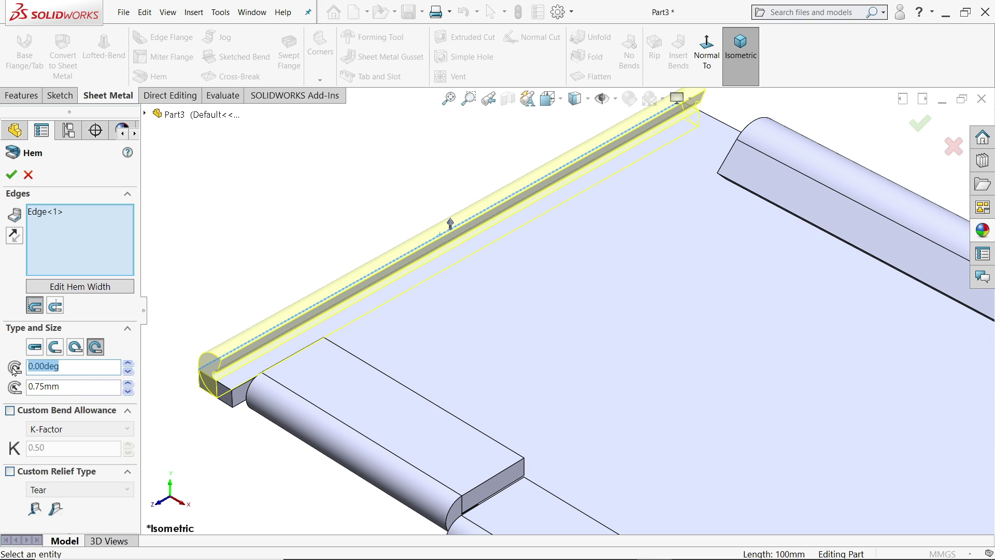
type("3")
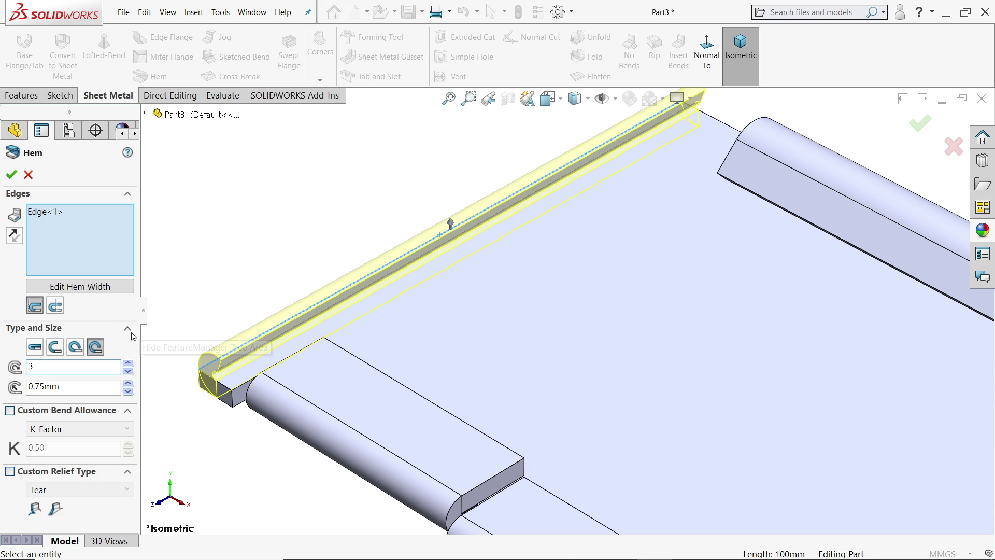
type("00")
key("Return")
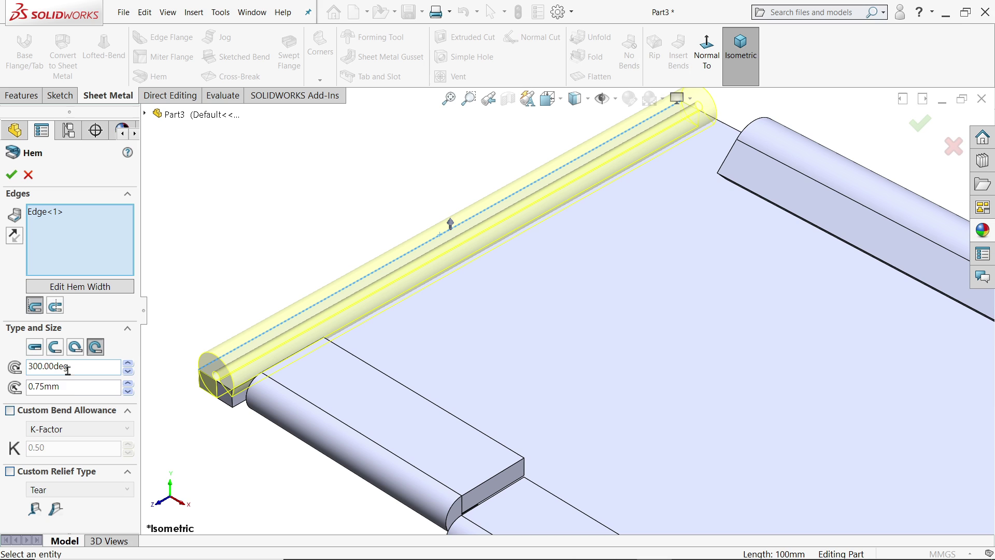
left_click(69, 386)
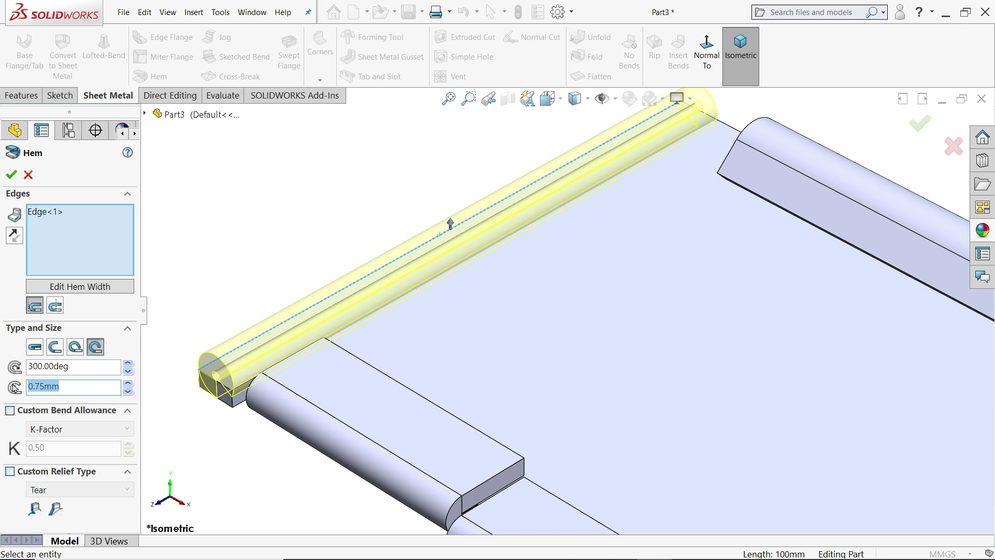
type("3")
key("Return")
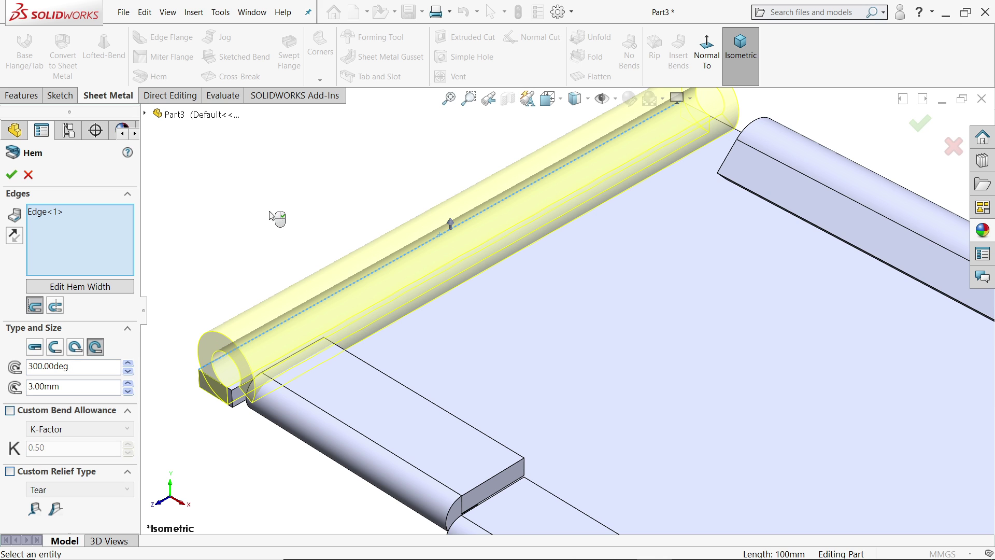
Orbit and zoom to inspect the rolled hem preview.
scroll(311, 386, "down", 2)
middle_click_drag(389, 357, 408, 336)
scroll(408, 335, "up", 3)
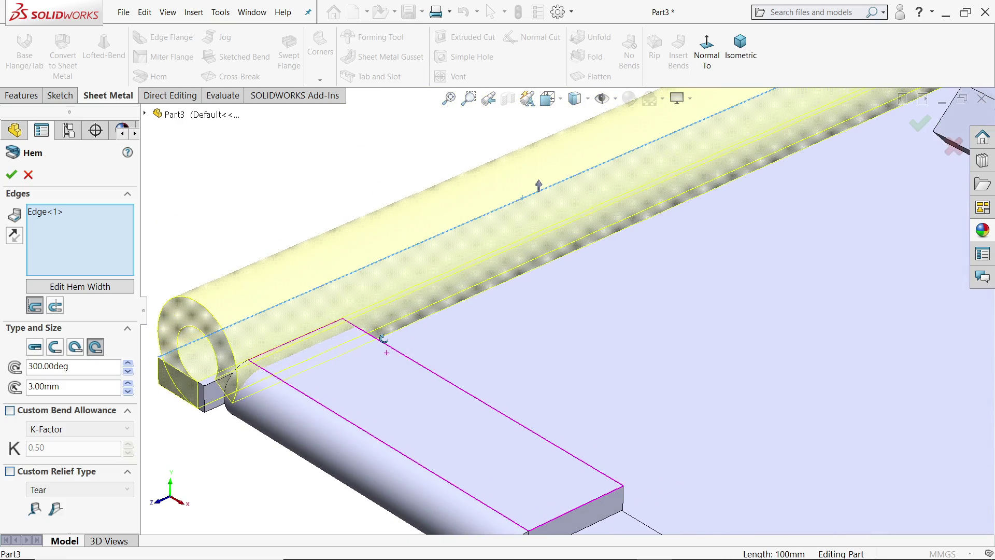
scroll(381, 343, "up", 3)
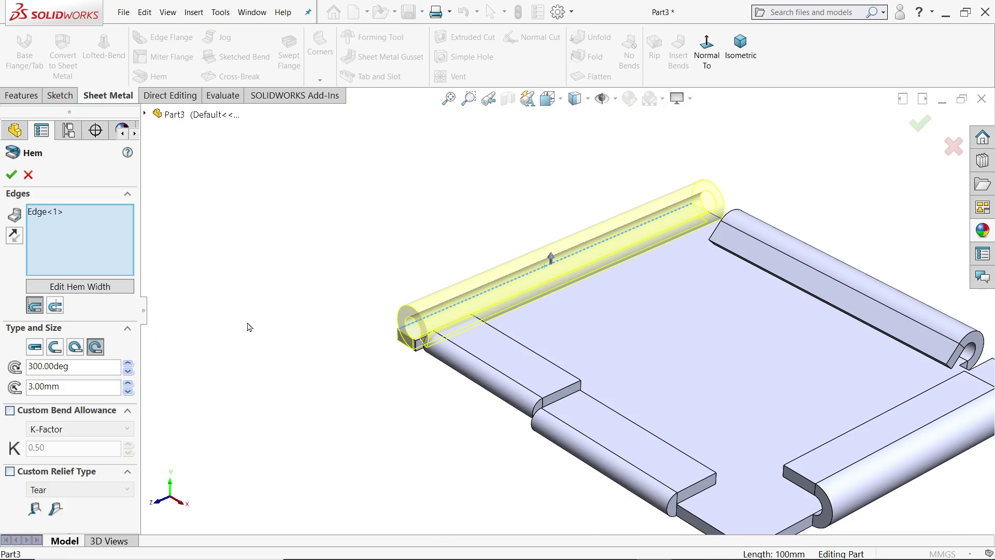
Pull the rolled hem's width line ends inward and dimension its length to 60 mm.
left_click(80, 287)
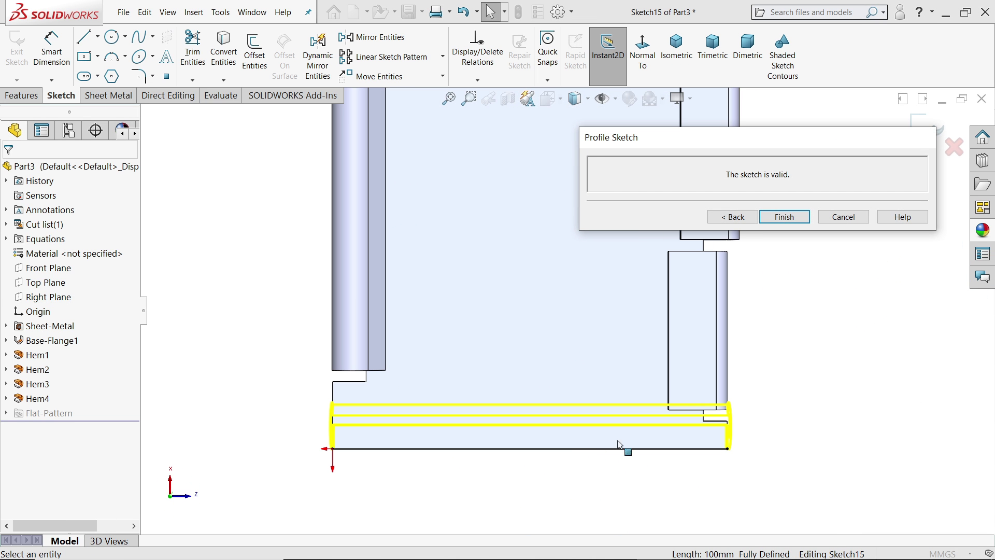
left_click_drag(727, 449, 647, 449)
left_click_drag(333, 449, 412, 449)
left_click(48, 49)
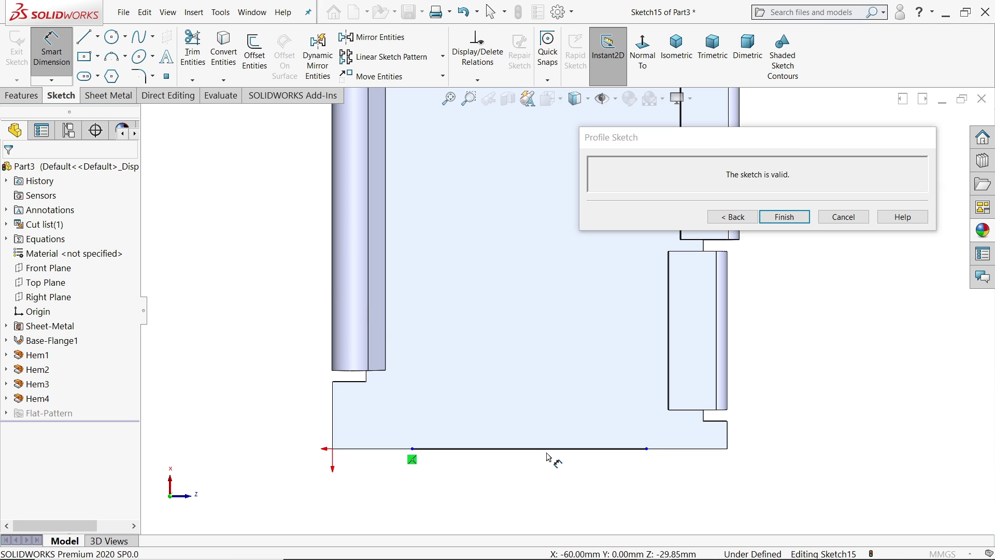
left_click(547, 449)
left_click(542, 424)
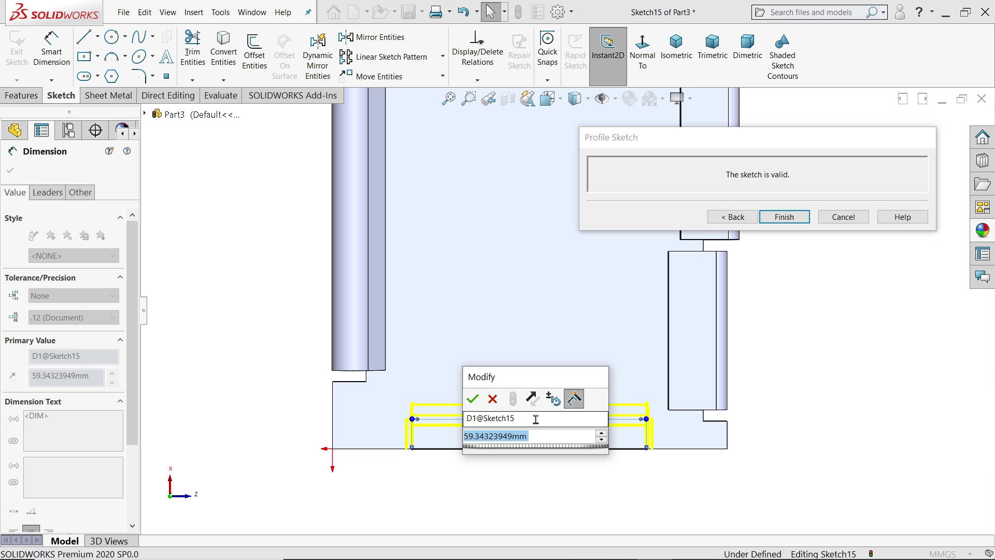
type("60")
key("Return")
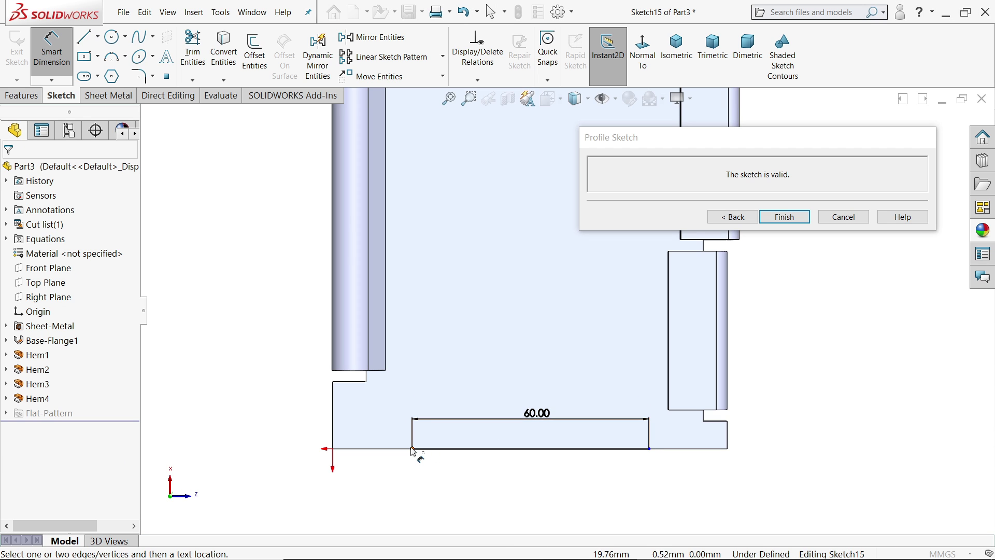
Offset the hem line's left end 20 mm from the plate corner and finish the profile.
left_click(335, 453)
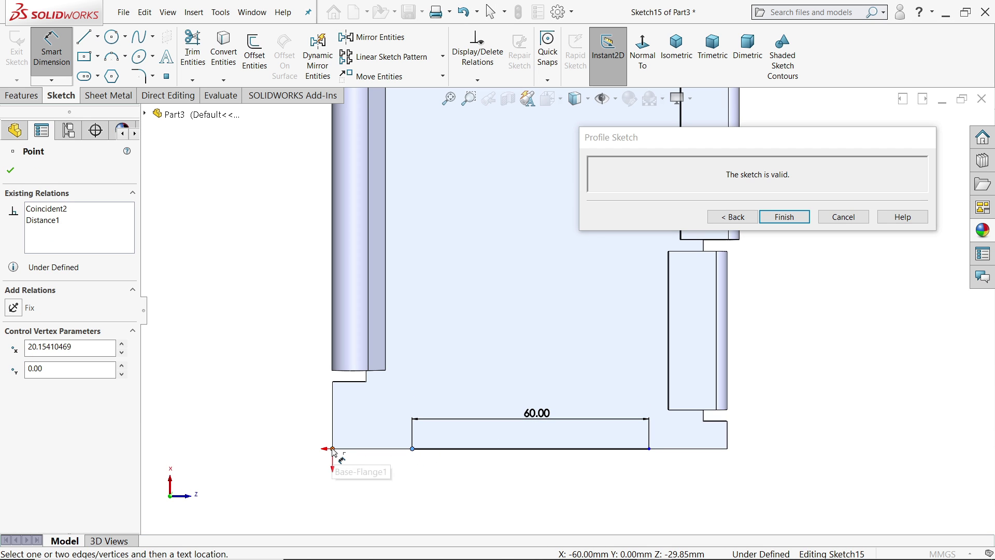
left_click(333, 450)
left_click(367, 440)
type("20")
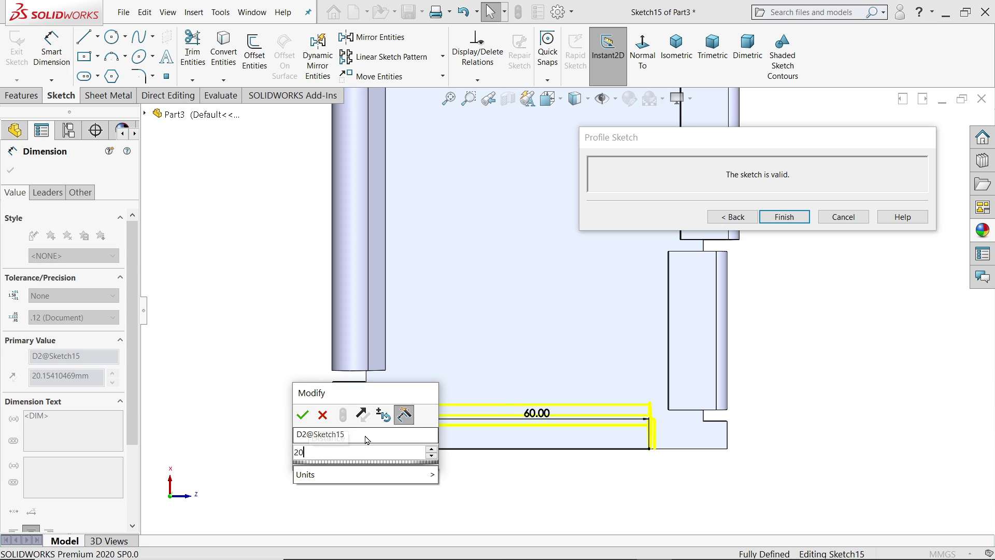
key("Return")
left_click(729, 219)
left_click(729, 218)
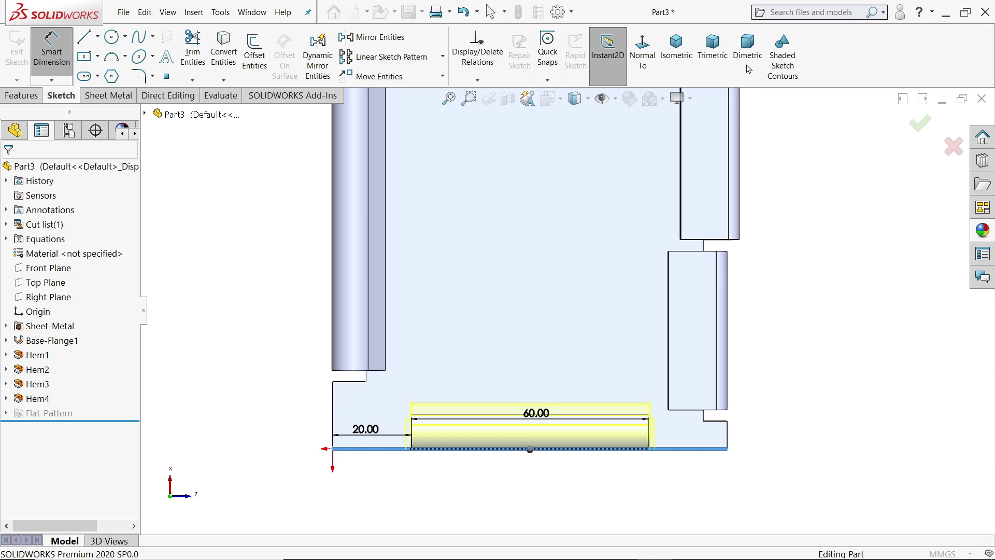
Set the rolled hem to Material Outside and accept it as Hem5.
left_click(740, 52)
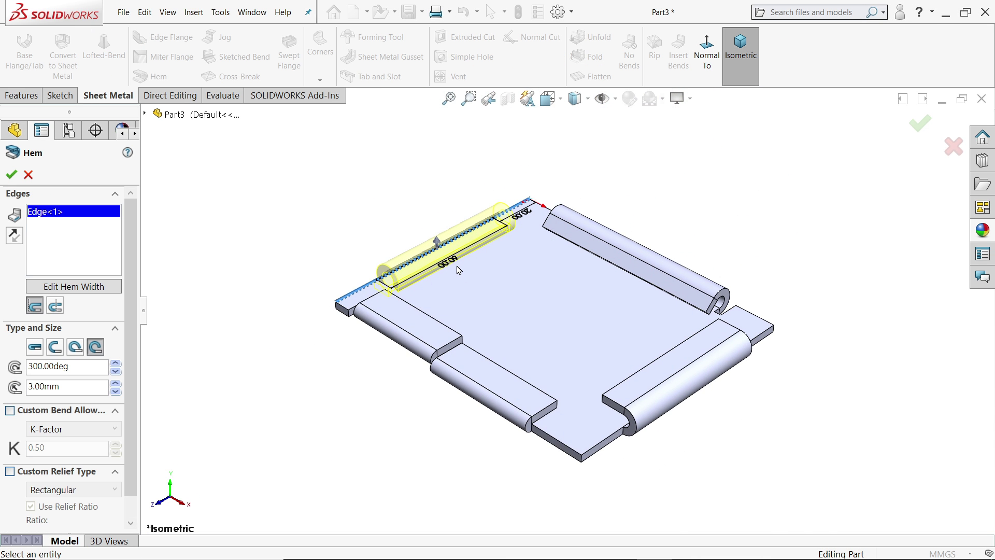
scroll(459, 272, "down", 5)
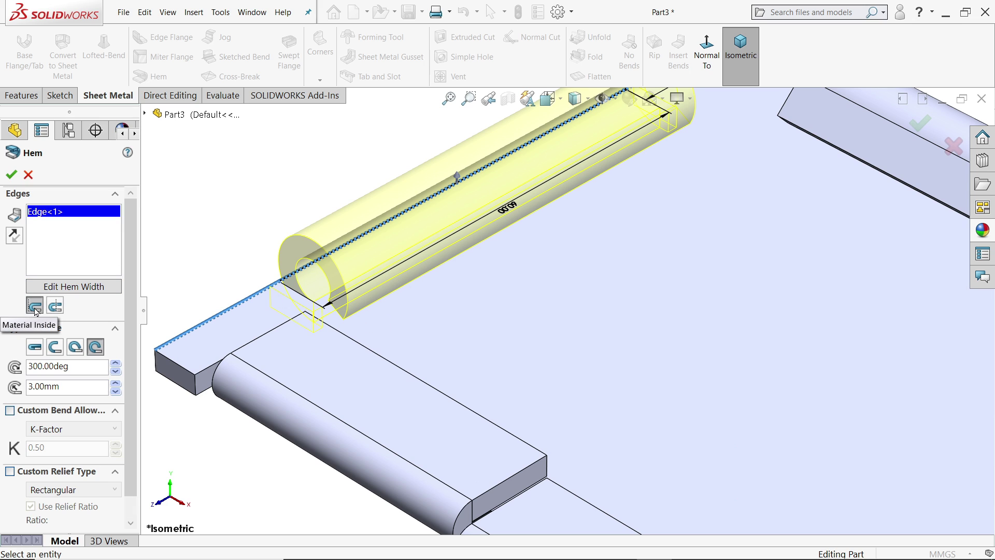
left_click(58, 308)
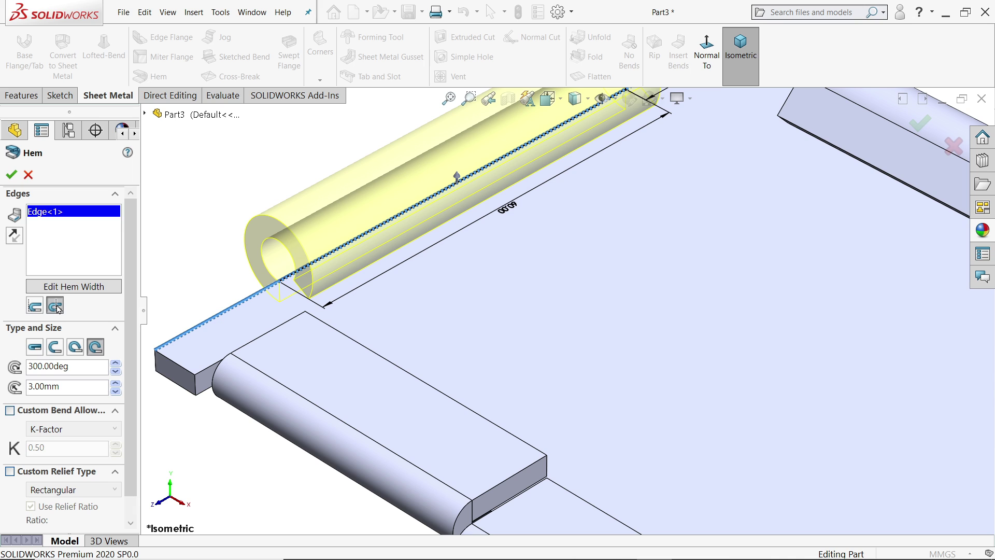
left_click(10, 174)
Orbit and zoom the part to review all five hems.
middle_click_drag(303, 280, 361, 213)
key("ctrl+7")
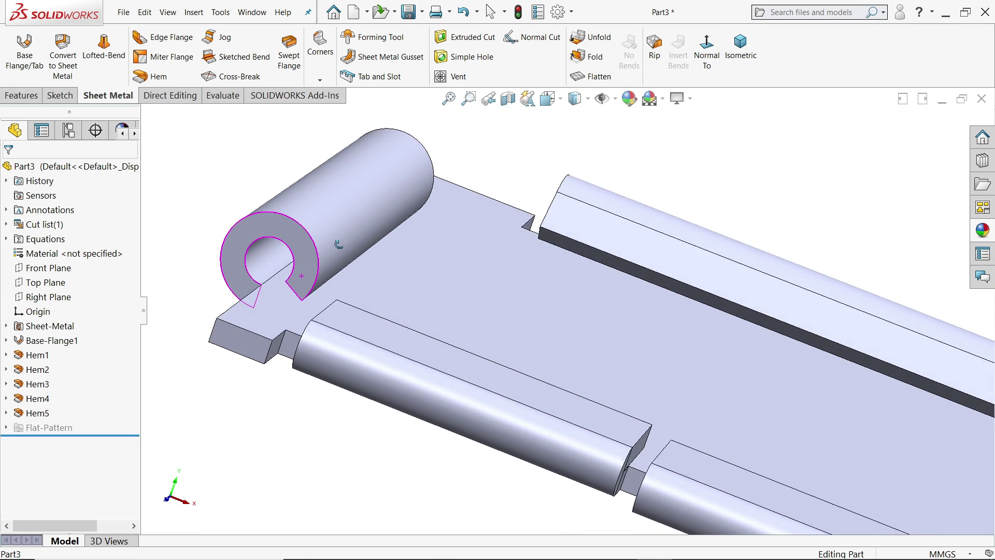
scroll(693, 348, "down", 3)
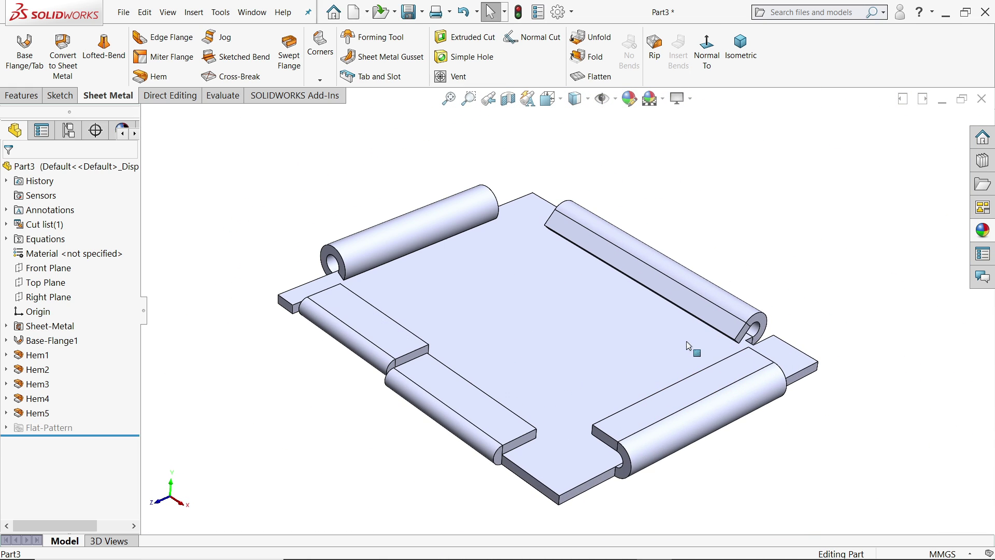
middle_click_drag(644, 326, 637, 319)
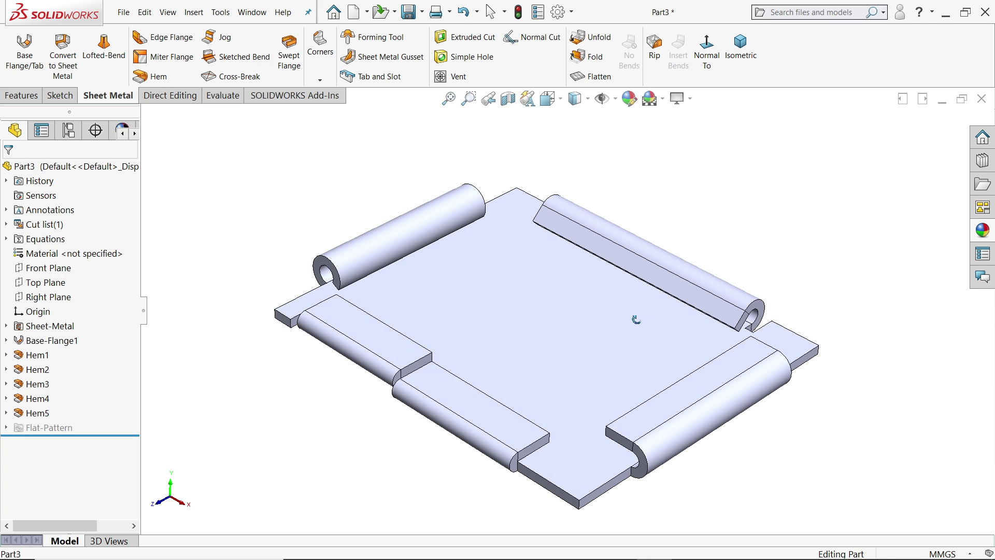
scroll(640, 328, "up", 3)
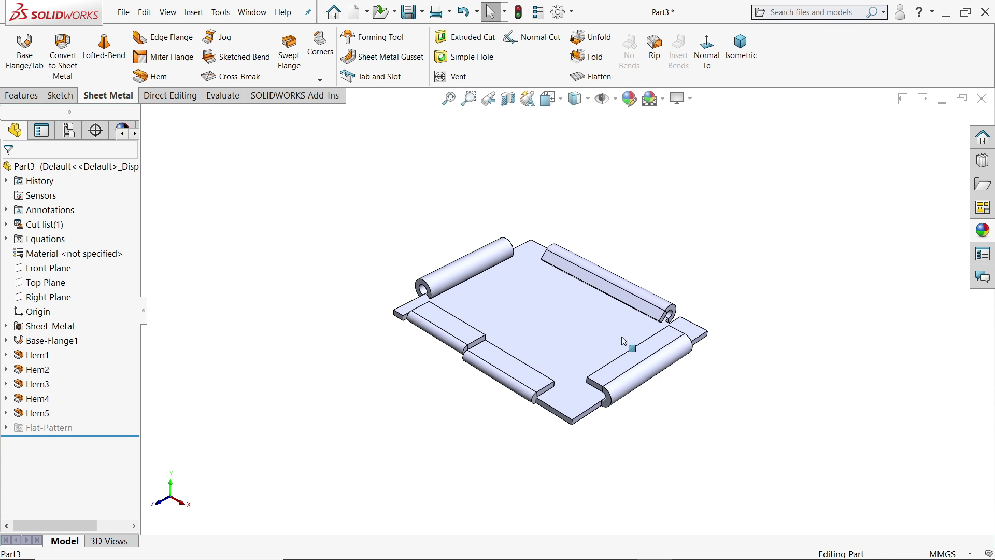
scroll(630, 347, "down", 2)
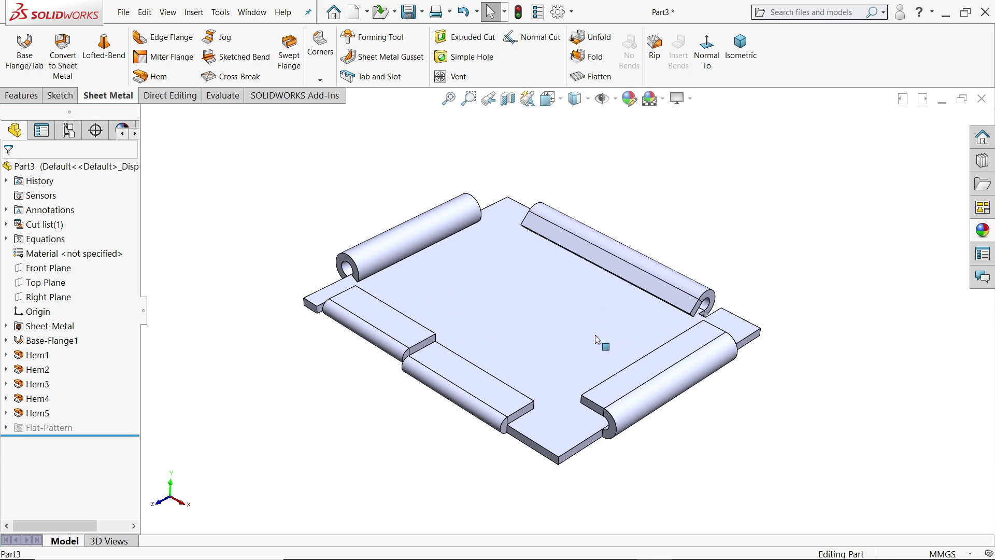
Flatten the plate and export its flat face to DXF as Part3 on the Desktop.
left_click(592, 76)
middle_click_drag(542, 329, 558, 314)
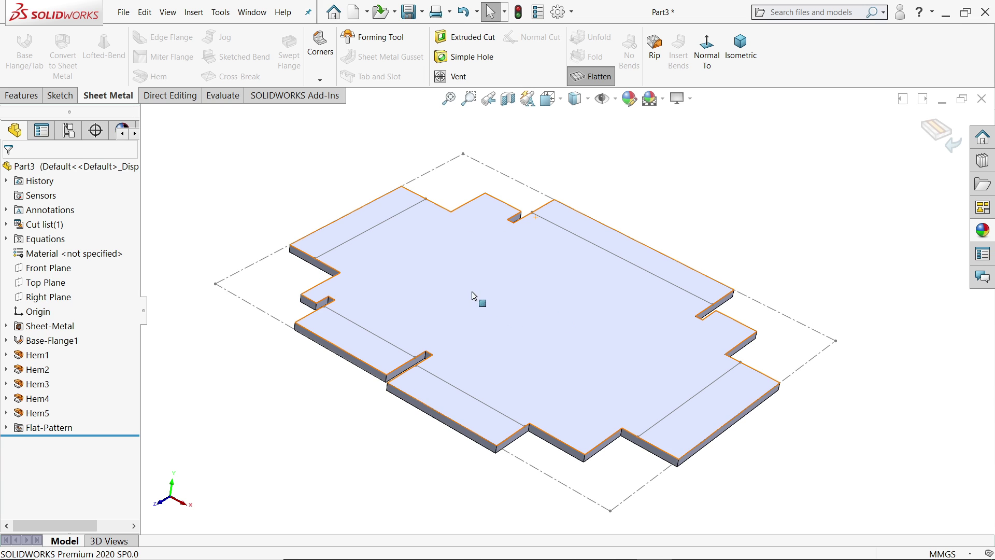
right_click(464, 270)
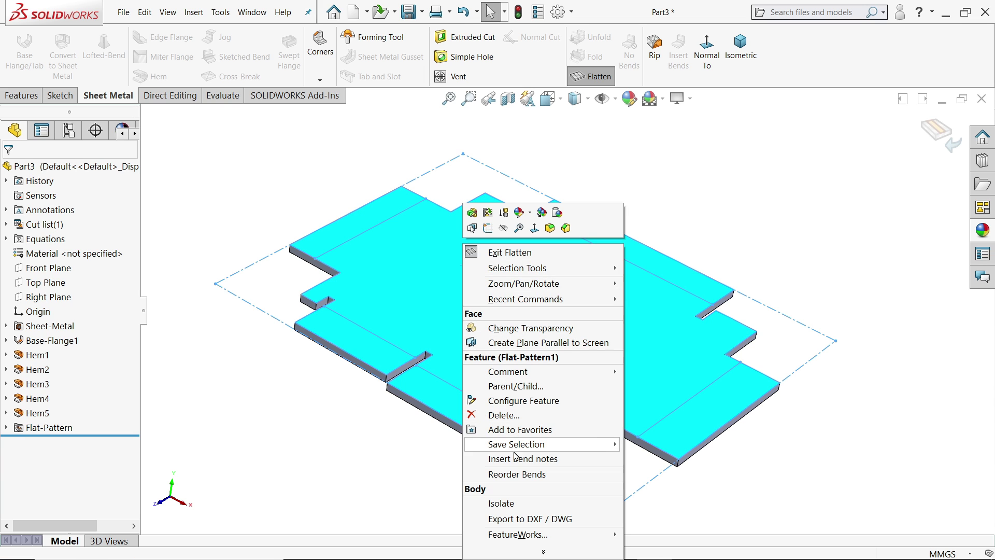
left_click(521, 519)
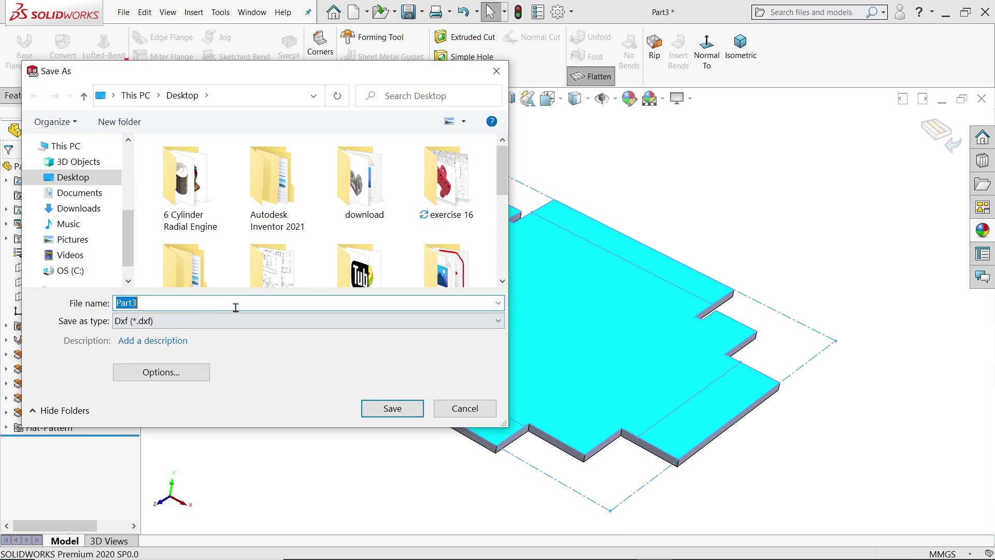
left_click(362, 407)
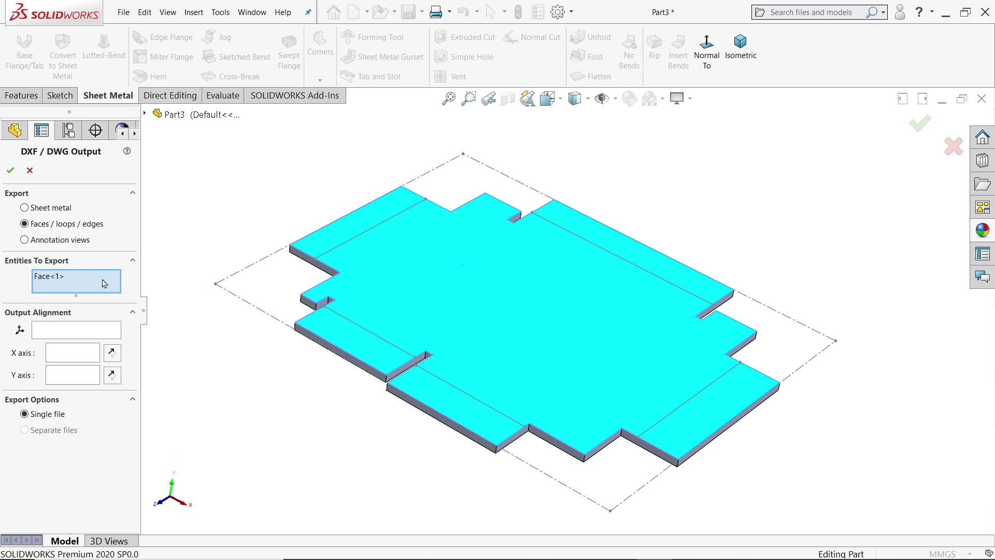
Output Sheet metal geometry, save the cleaned-up DXF, then refold the plate to its hems.
left_click(44, 208)
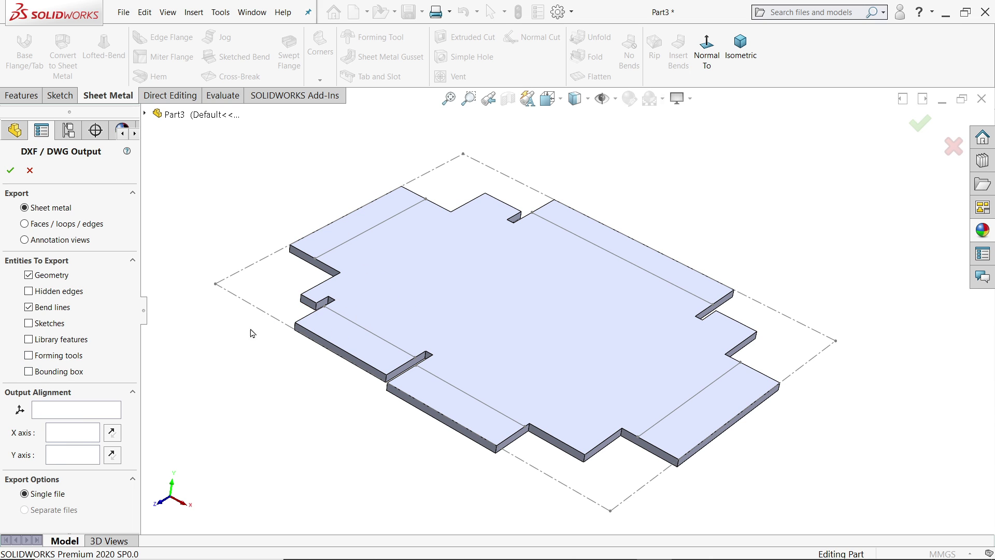
left_click(10, 170)
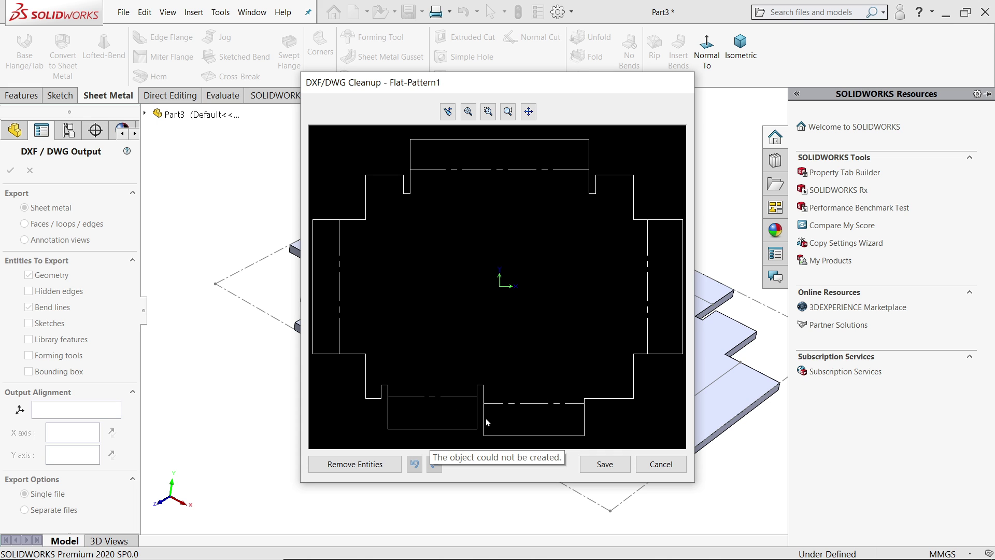
left_click(605, 464)
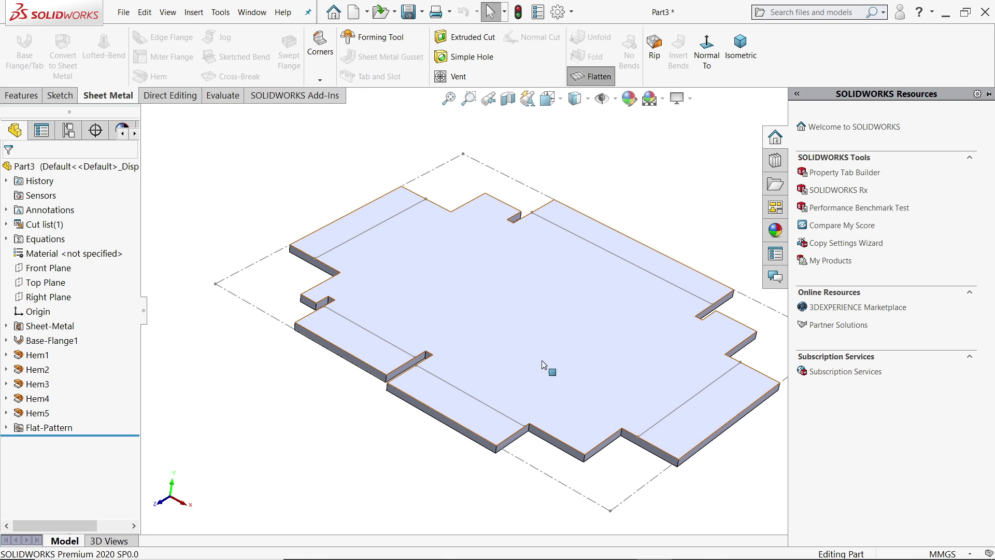
left_click(594, 77)
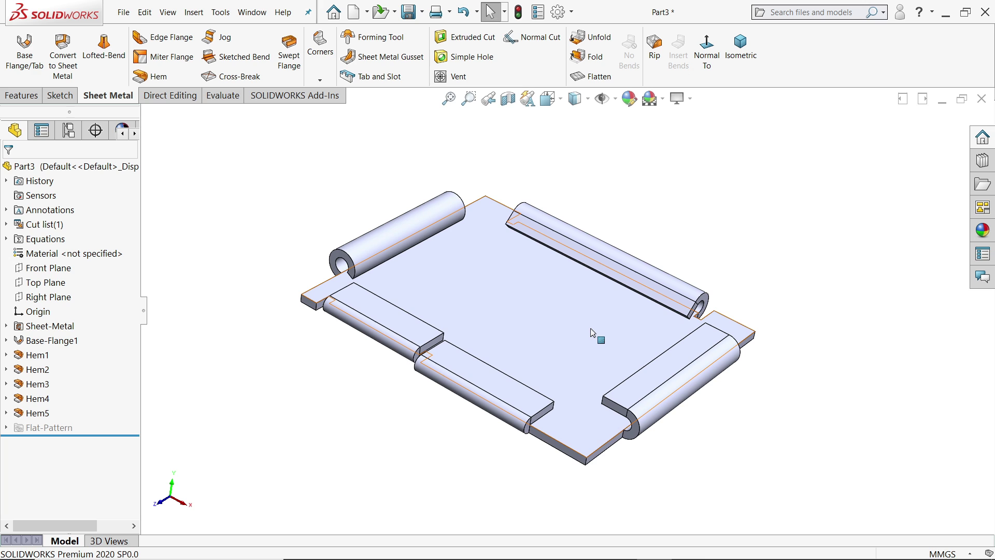